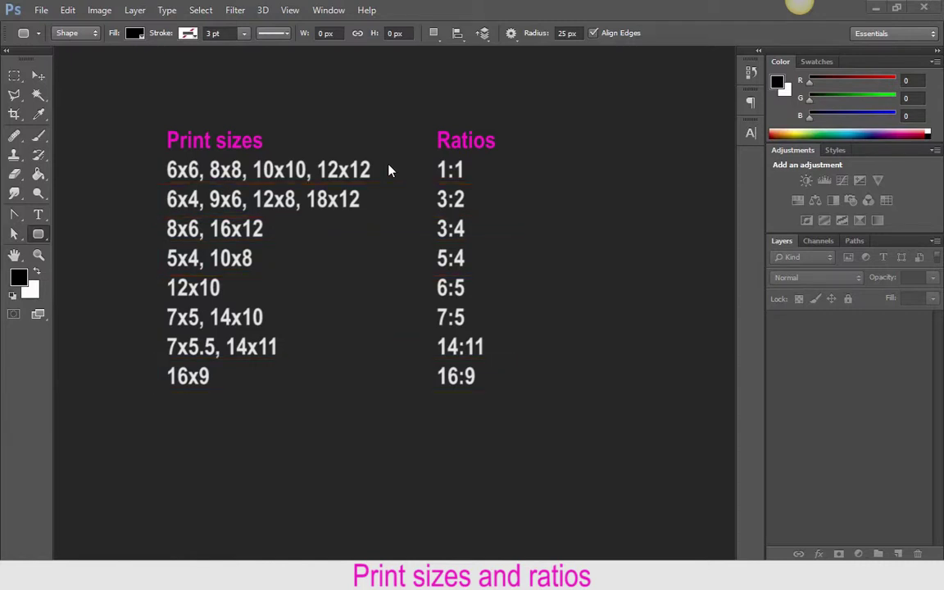
Step: Open the photo IMG_4151.JPG from the DCIM/100CANON folder on the EOS_DIGITAL (G:) card
left_click(41, 10)
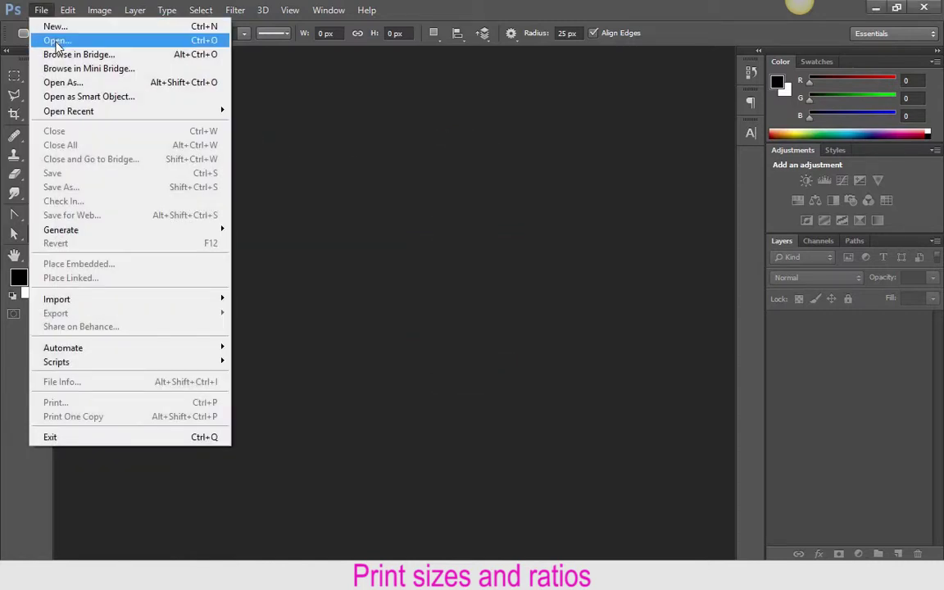
left_click(55, 41)
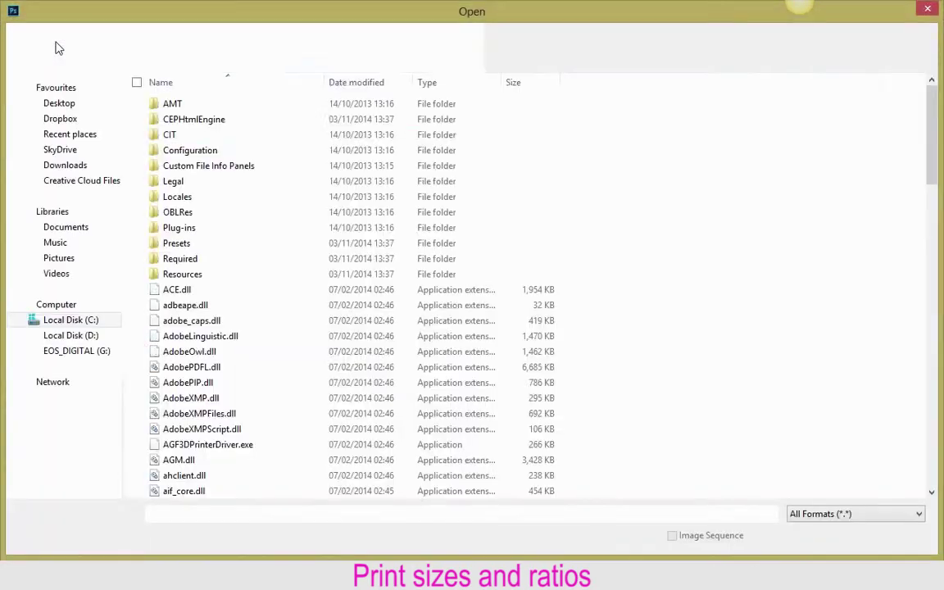
left_click(57, 358)
double_click(236, 156)
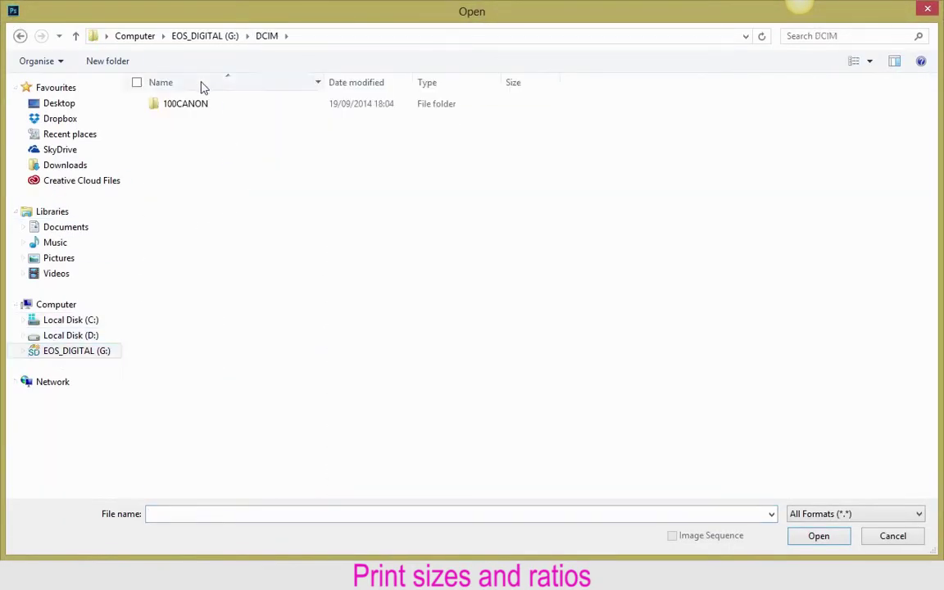
double_click(205, 103)
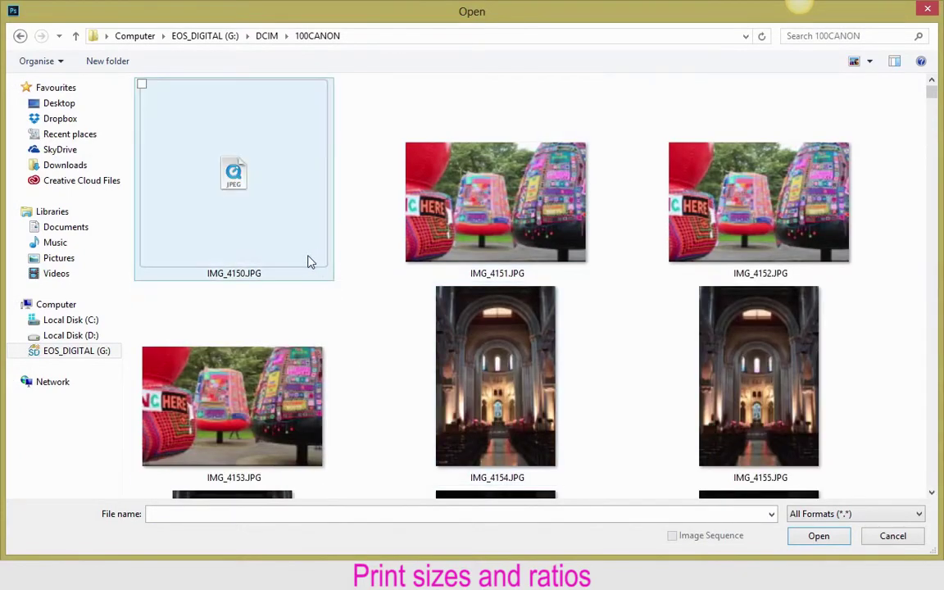
double_click(499, 236)
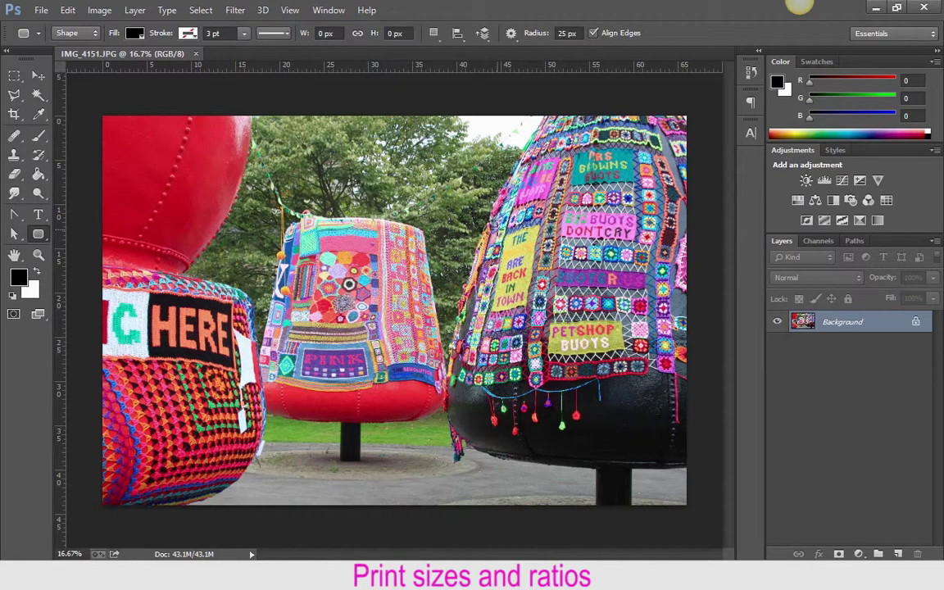
Step: Check the photo's image size with its width and height shown in centimeters, leaving the size unchanged
left_click(101, 10)
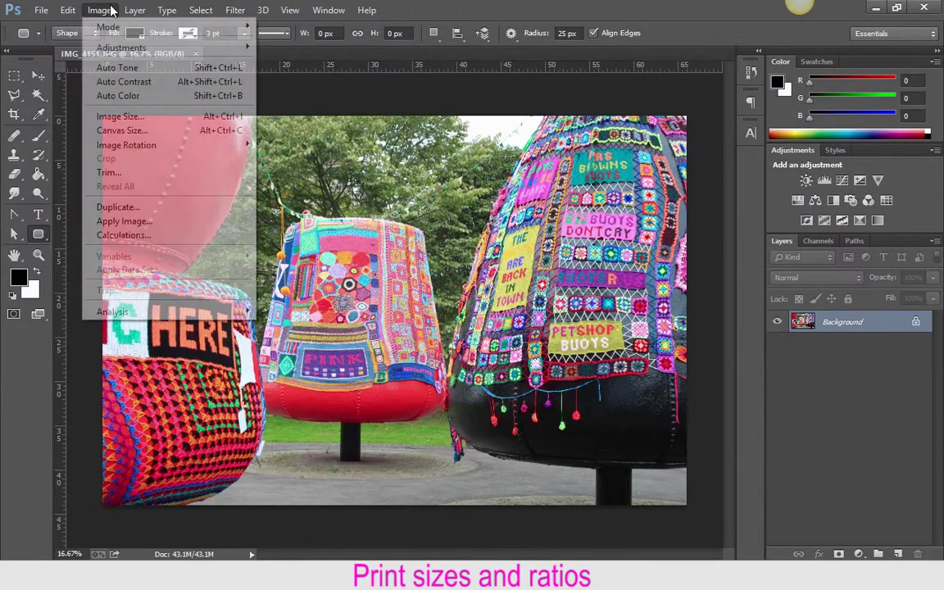
left_click(116, 117)
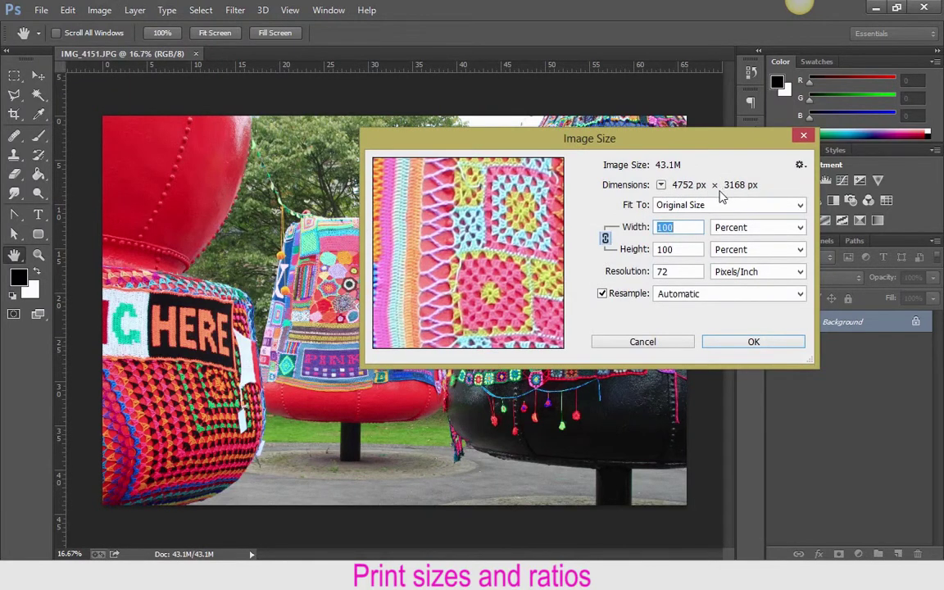
left_click(725, 233)
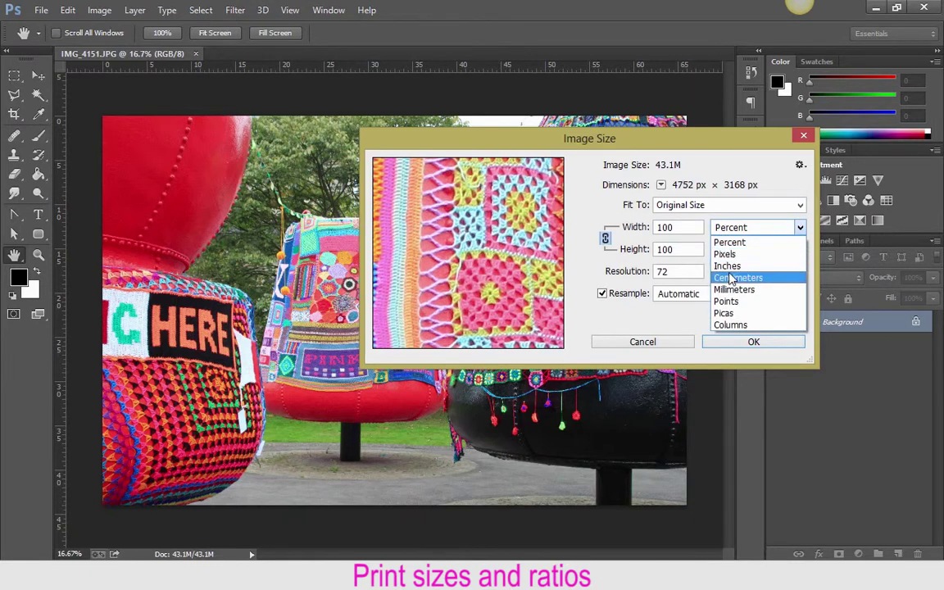
left_click(732, 279)
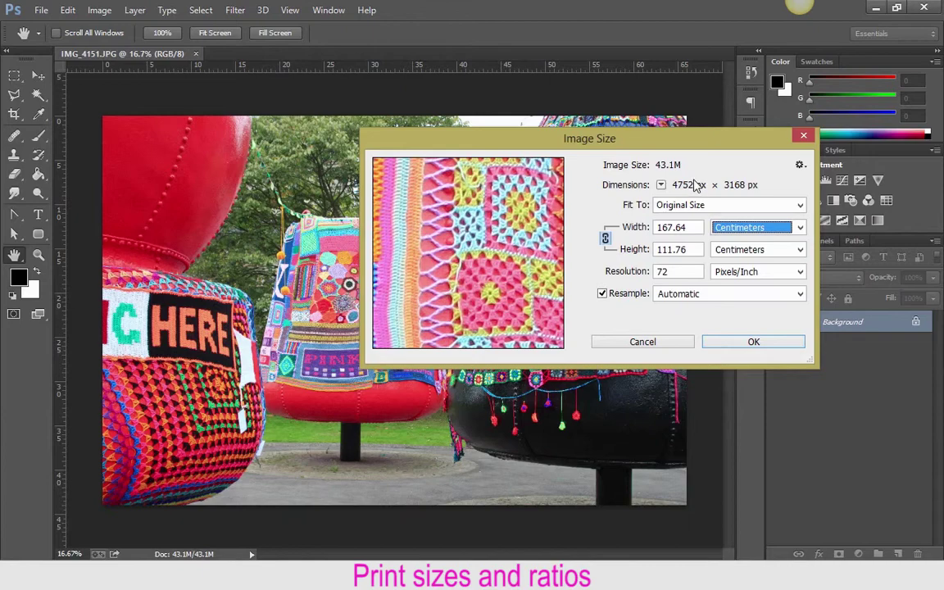
left_click(632, 343)
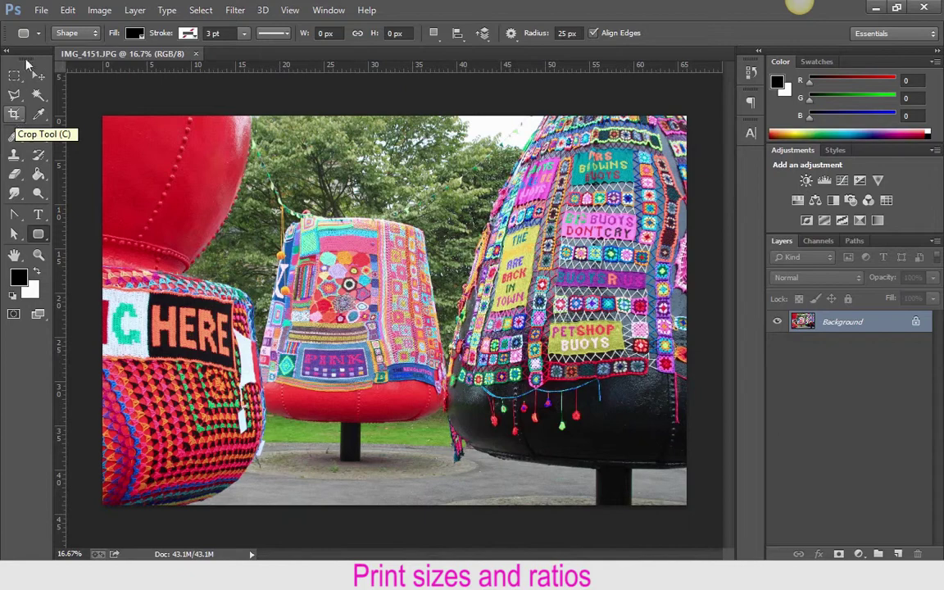
Step: Set the Crop tool to a width of 10 in, a height of 8 in and a resolution of 300 px/in
left_click(14, 114)
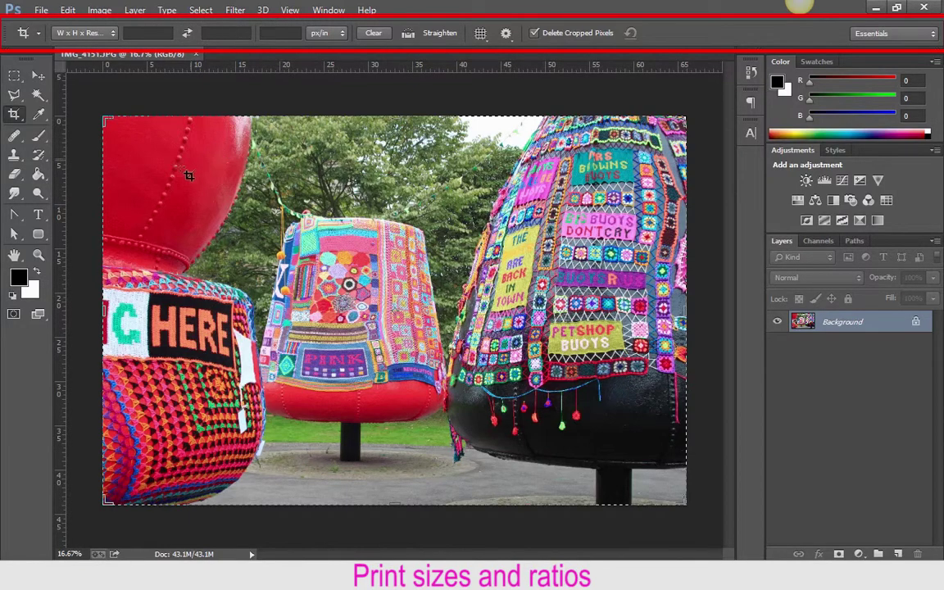
mouse_move(164, 162)
left_mouse_down()
mouse_move(261, 231)
mouse_move(275, 286)
mouse_move(238, 254)
mouse_move(336, 254)
mouse_move(470, 308)
mouse_move(509, 300)
mouse_move(385, 344)
mouse_move(508, 360)
mouse_move(509, 493)
mouse_move(533, 328)
mouse_move(484, 369)
mouse_move(442, 495)
mouse_move(355, 414)
mouse_move(346, 437)
mouse_move(444, 452)
mouse_move(565, 400)
mouse_move(566, 430)
left_mouse_up()
key("Escape")
left_click(163, 32)
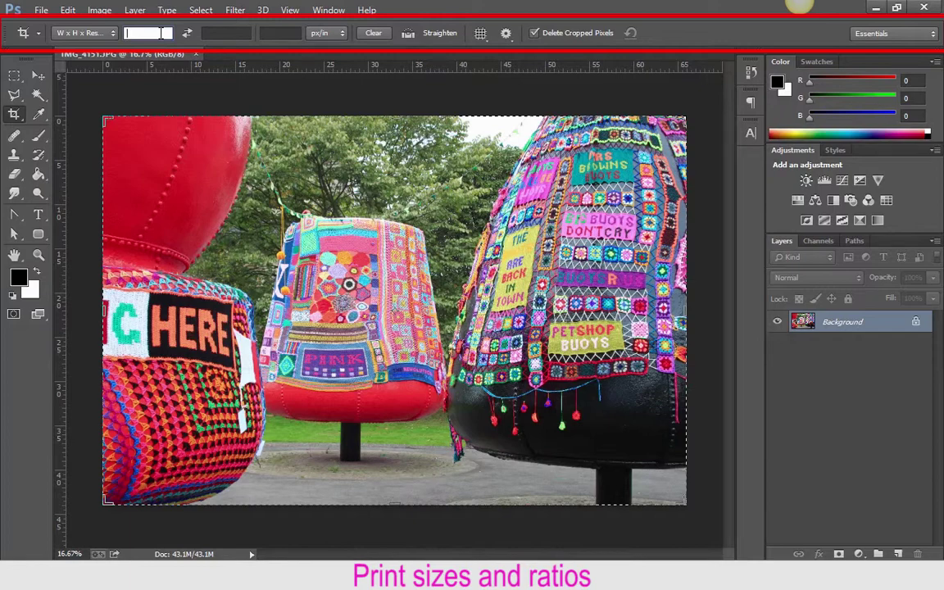
type("10")
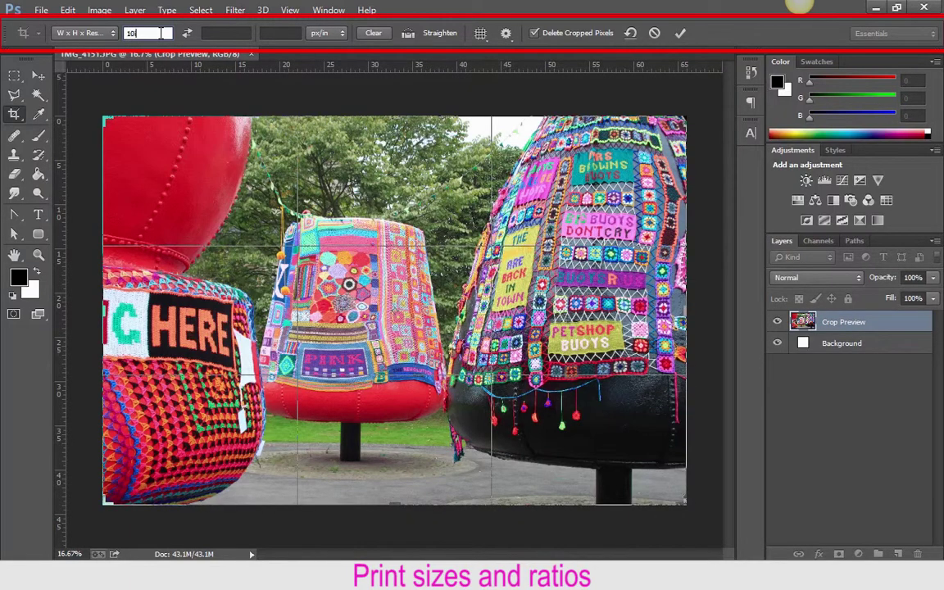
key("Tab")
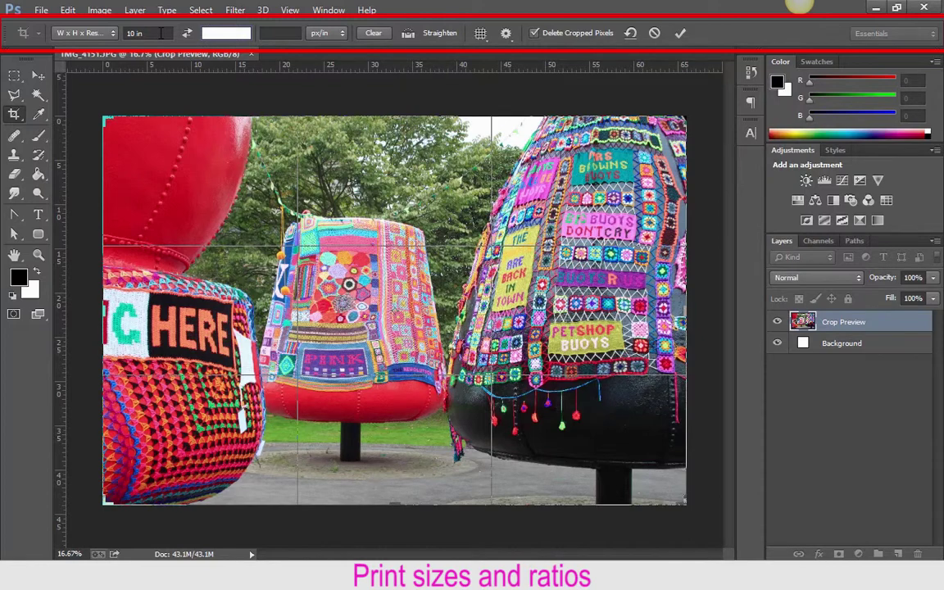
type("8in")
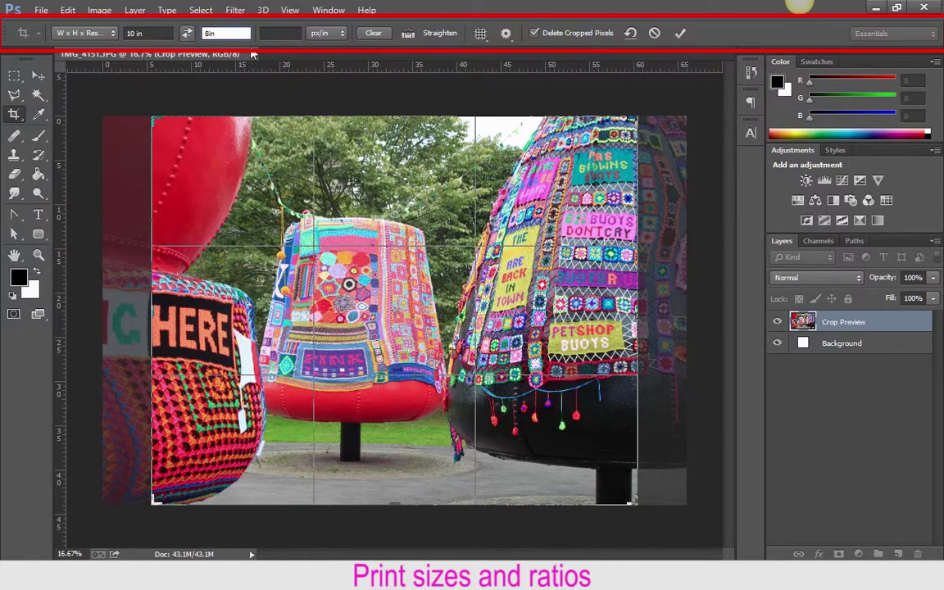
left_click(278, 33)
type("300")
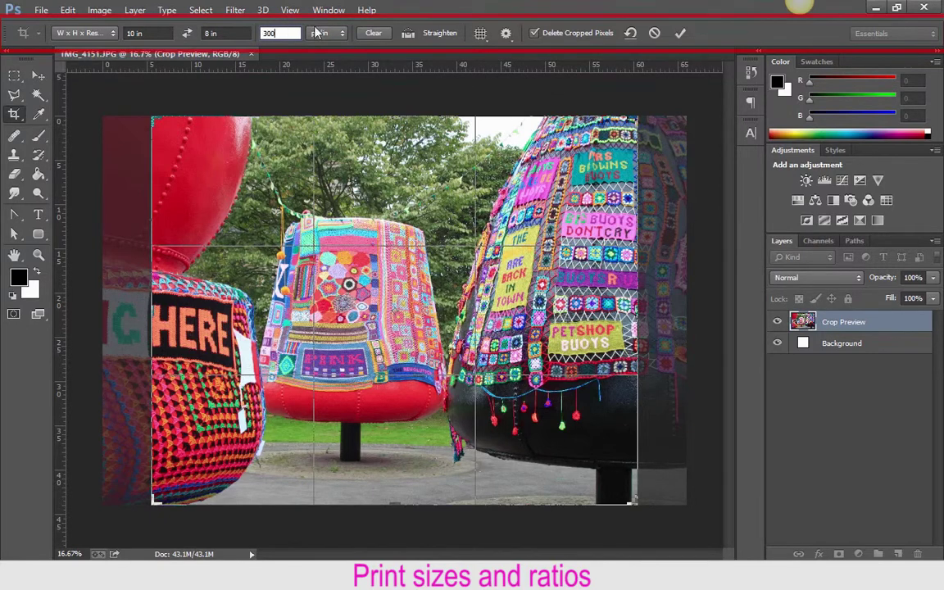
left_click(324, 34)
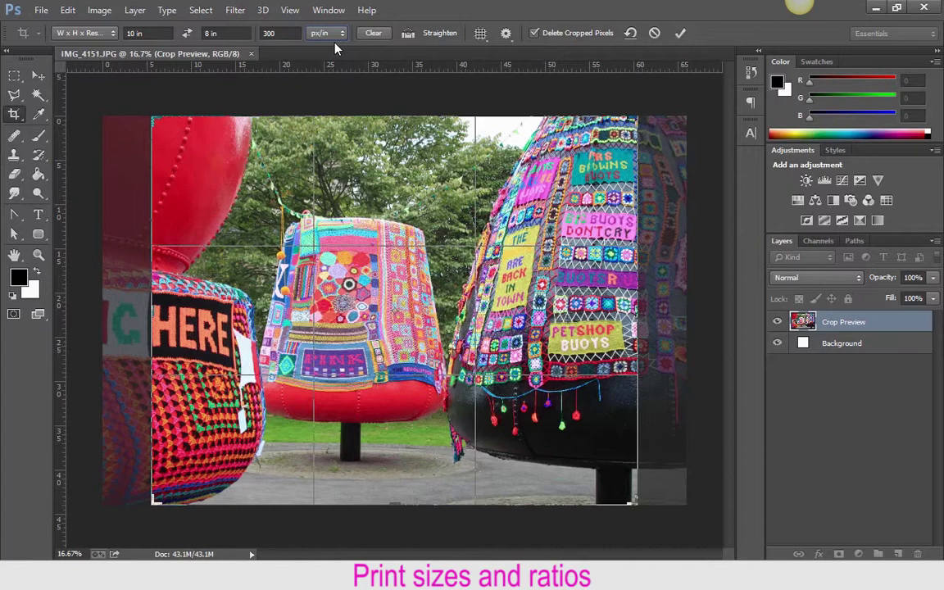
Step: Shift the photo within the landscape crop frame until its left edge meets the frame's left edge
left_click_drag(386, 149, 342, 149)
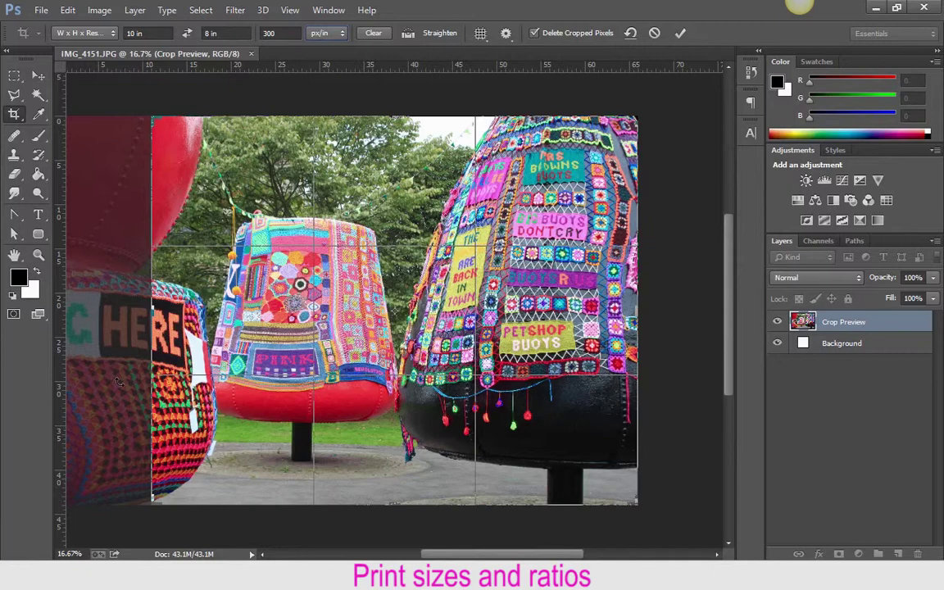
left_click_drag(215, 307, 280, 326)
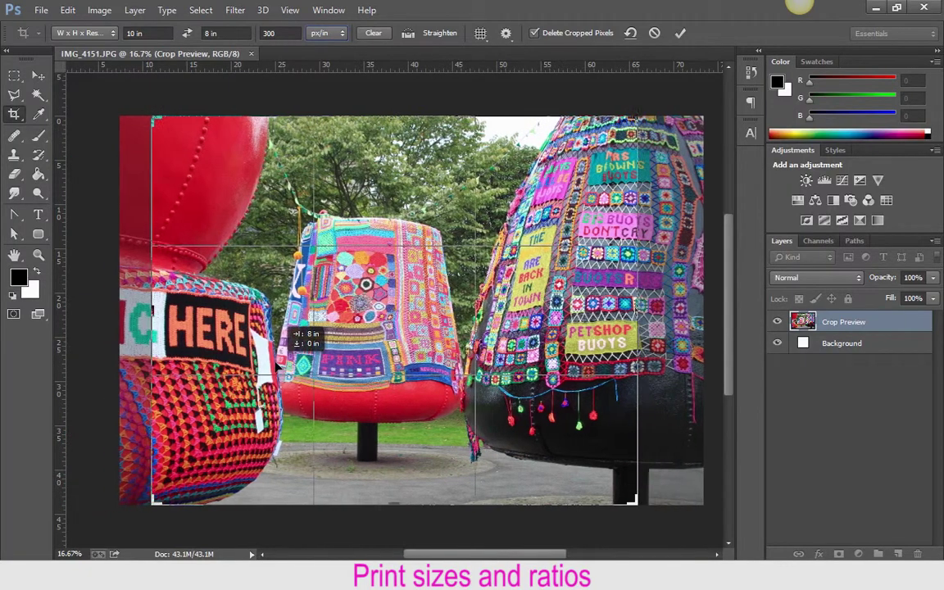
left_click_drag(281, 369, 310, 367)
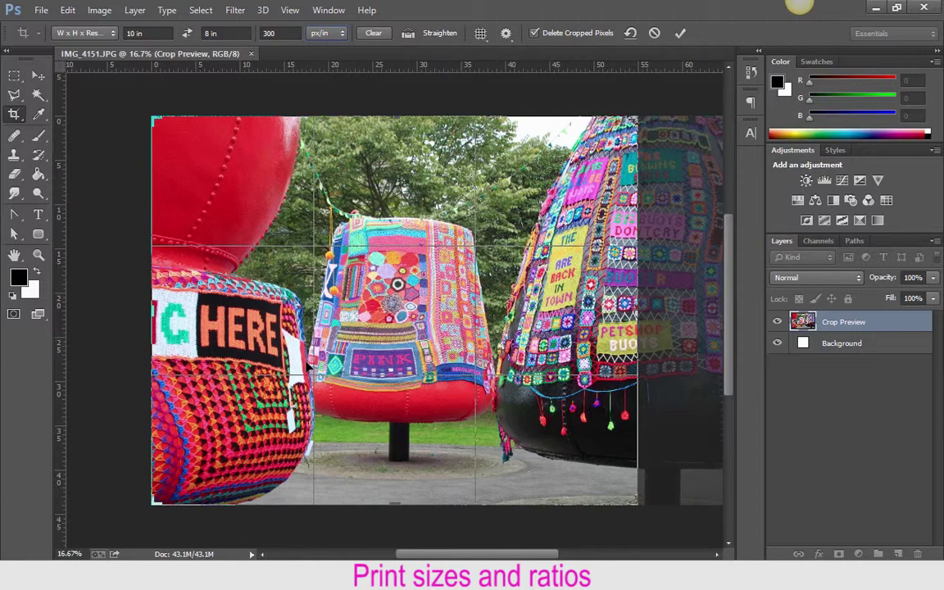
Step: Swap the crop's width and height to give a portrait frame of 8 in by 10 in
left_click(189, 35)
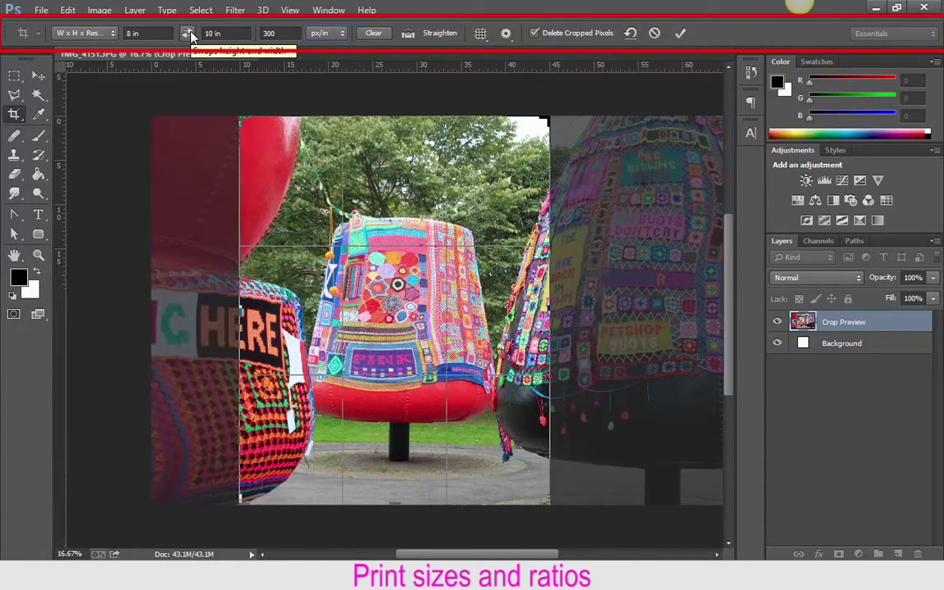
left_click(189, 36)
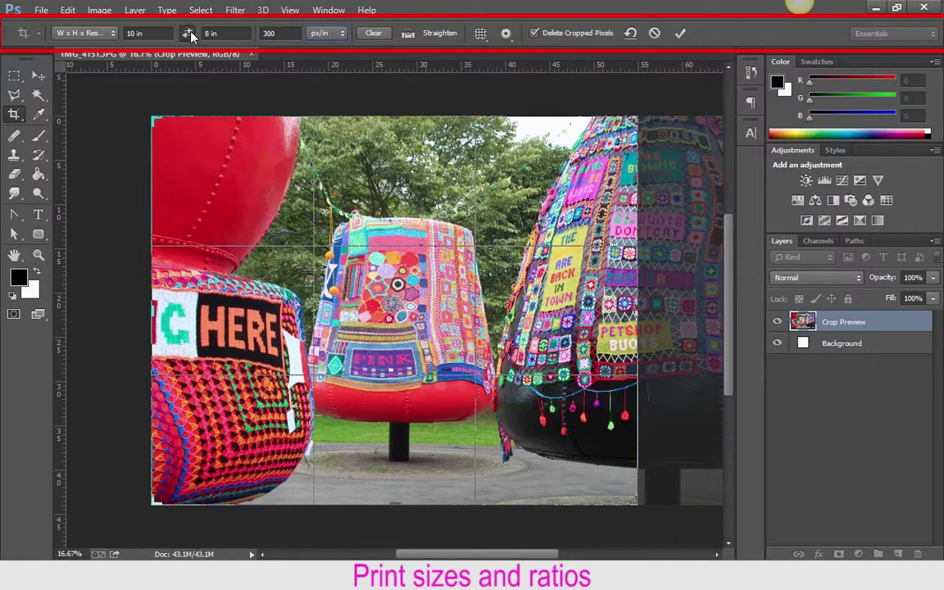
left_click(189, 35)
left_click(189, 35)
left_click(190, 35)
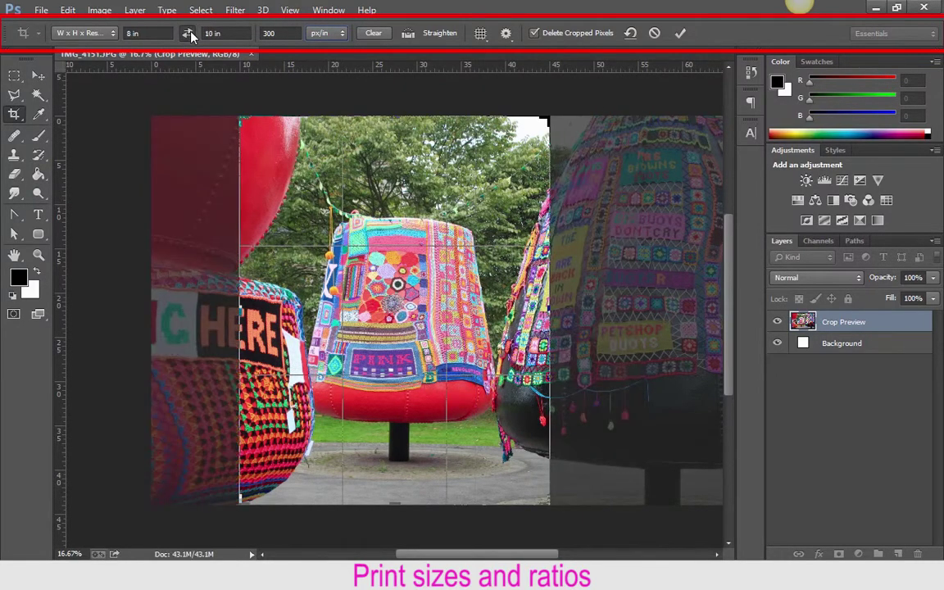
left_click(190, 35)
left_click(189, 35)
left_click(190, 36)
left_click(190, 35)
Step: Frame the black-based buoy and part of the middle one at the photo's full height, and apply the portrait crop
left_click_drag(443, 294, 297, 296)
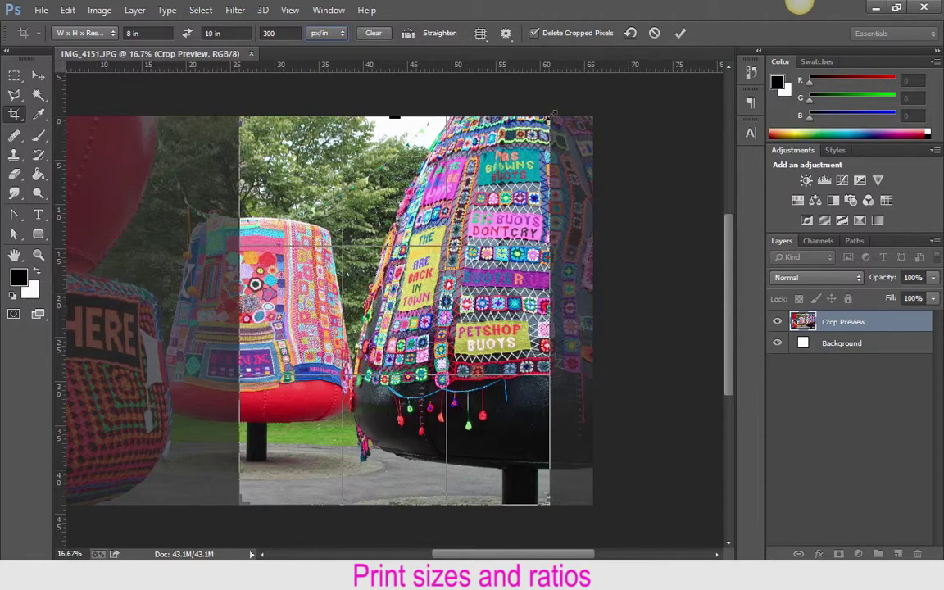
left_click_drag(497, 105, 414, 246)
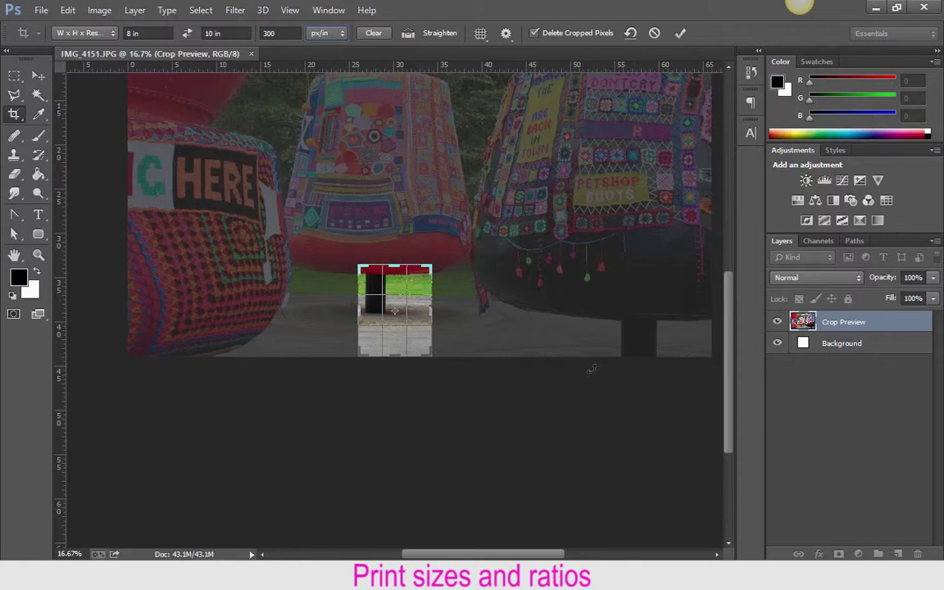
key("ctrl+0")
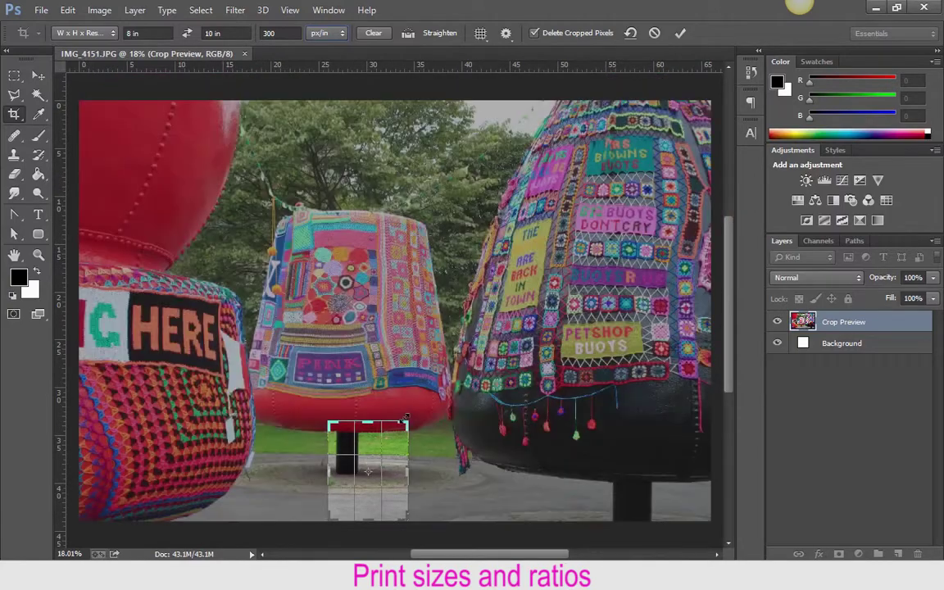
left_click_drag(405, 419, 533, 258)
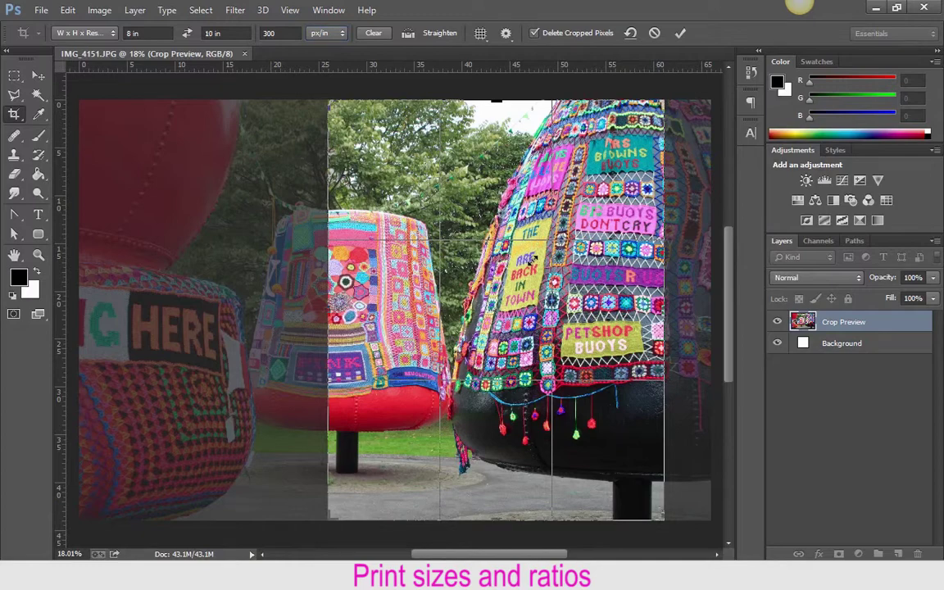
key("Return")
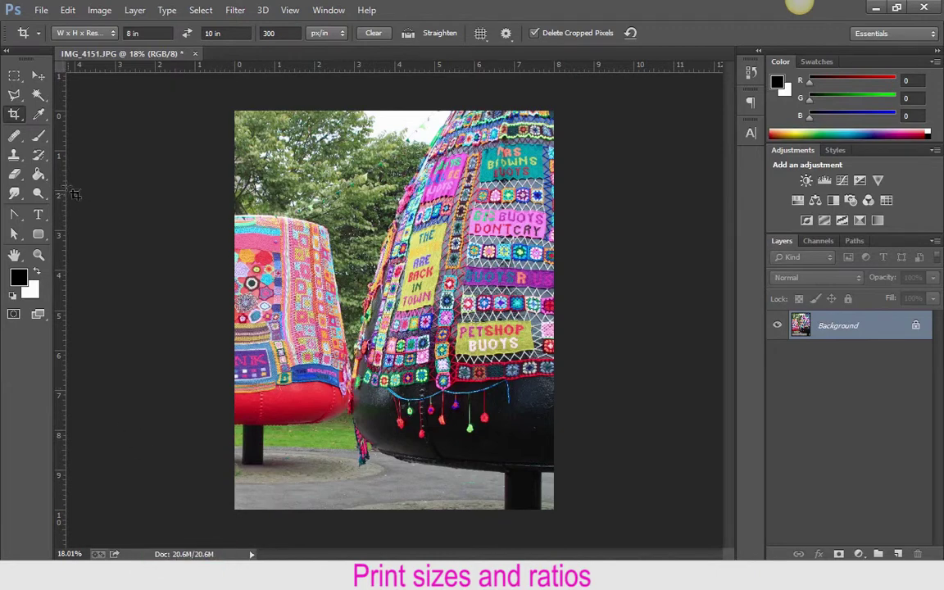
Step: Save the cropped photo in the 100CANON folder as a new JPEG named Buoys of Belfast 10x8.jpg
left_click(41, 11)
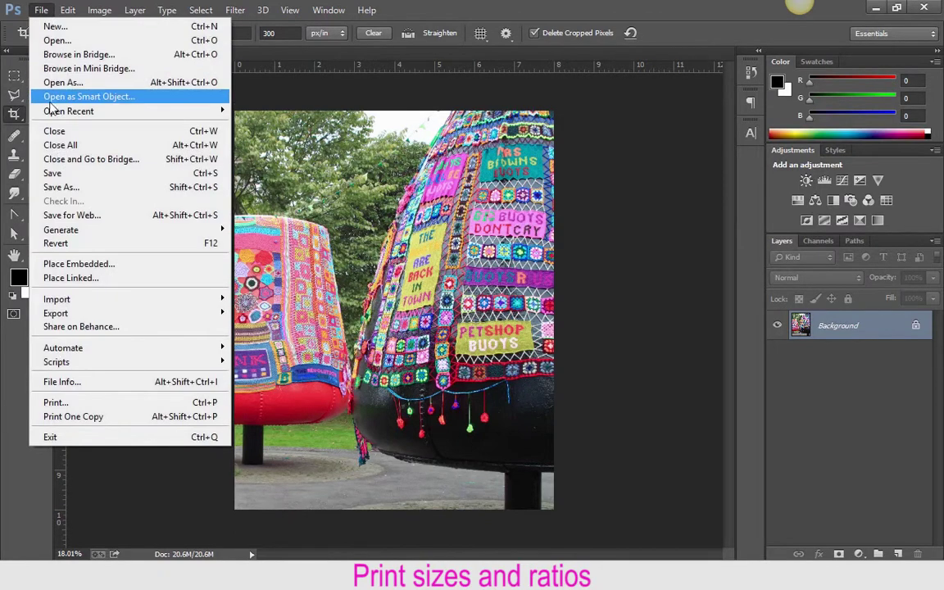
left_click(65, 195)
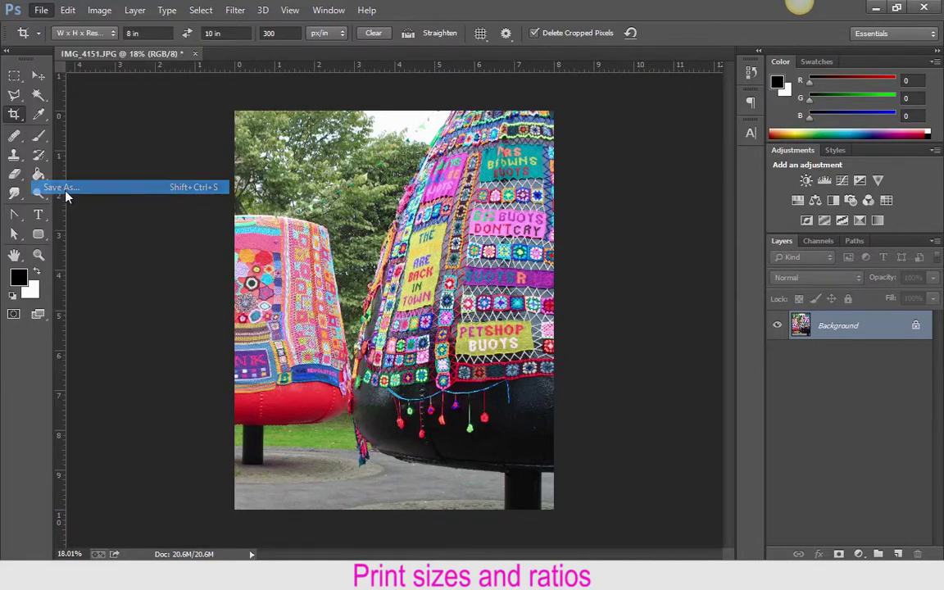
key("Right")
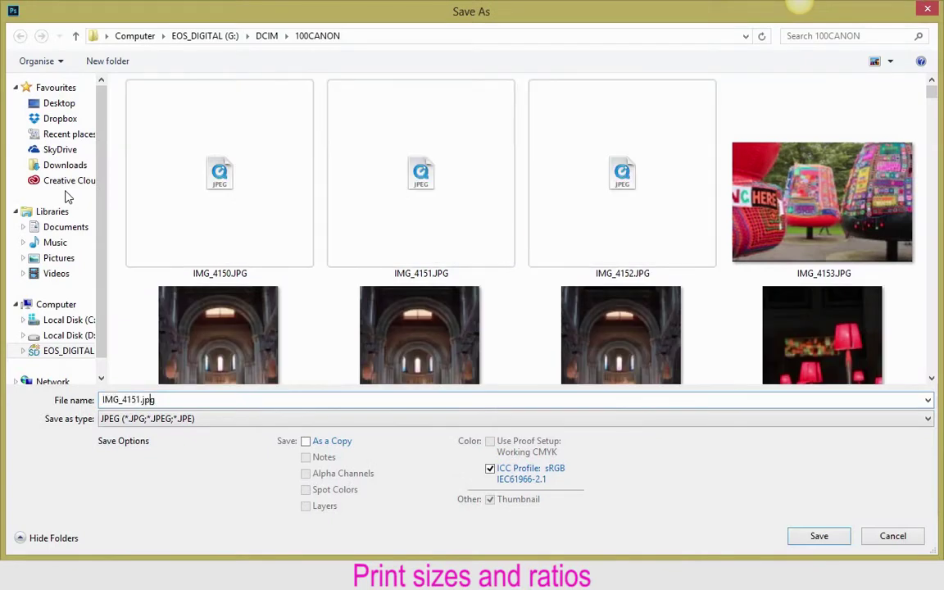
key("Left")
key("Left")
key("Left")
key("Left")
key("shift+Home")
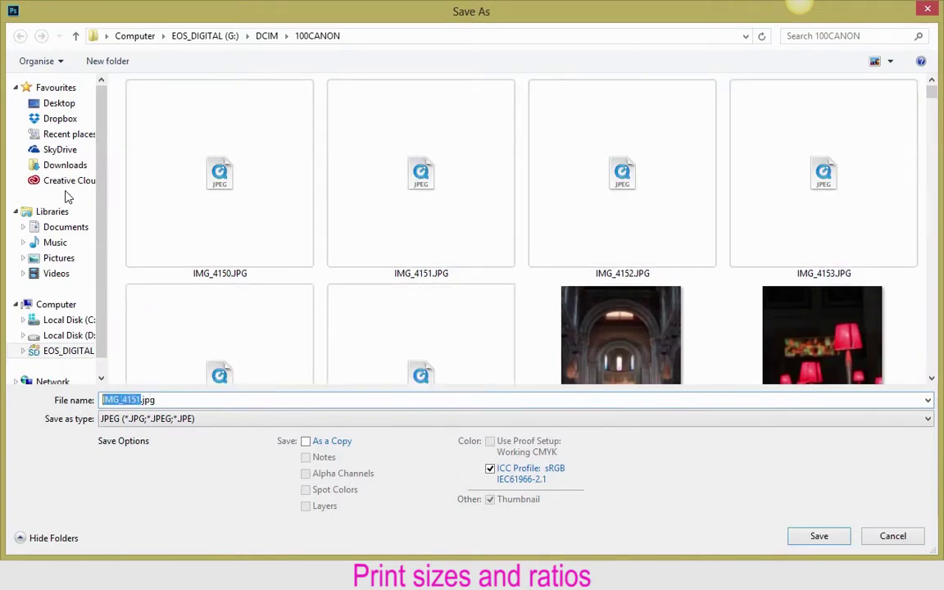
type("Buoys of Belfast")
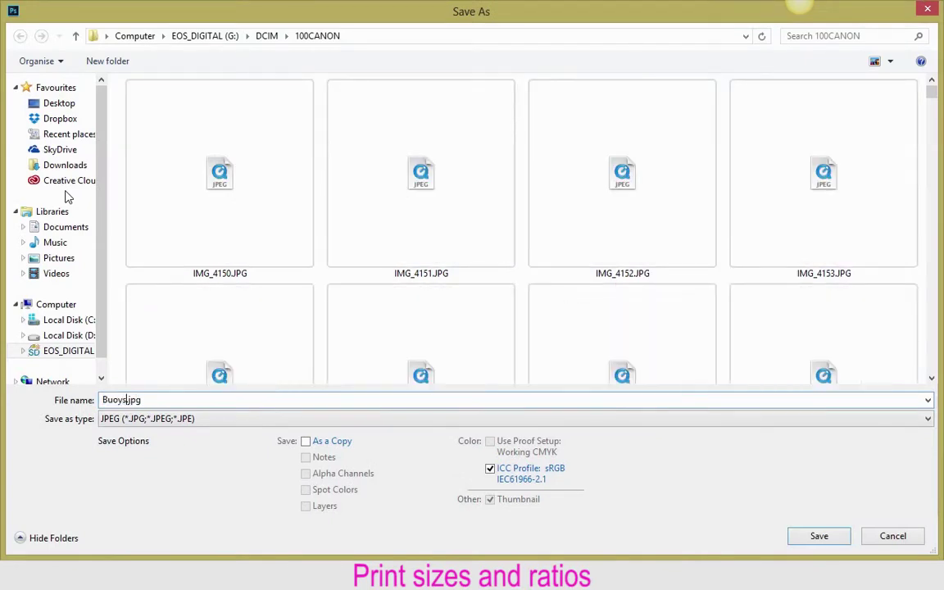
type(" 10x8")
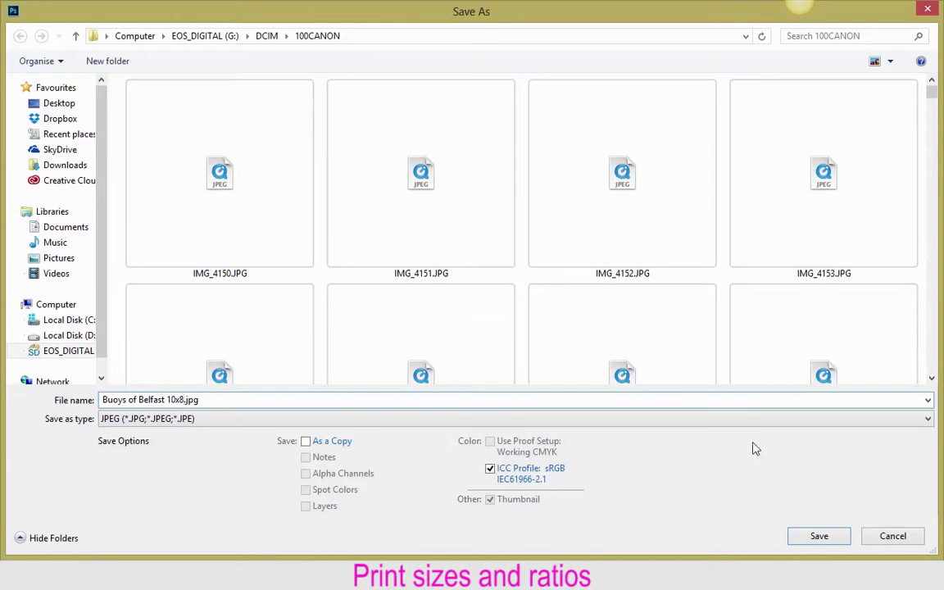
left_click(819, 536)
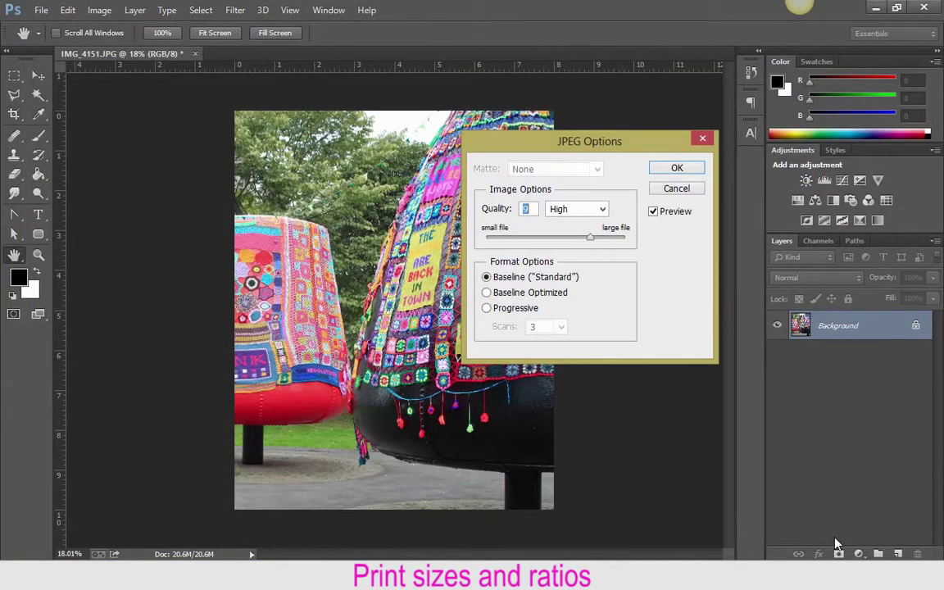
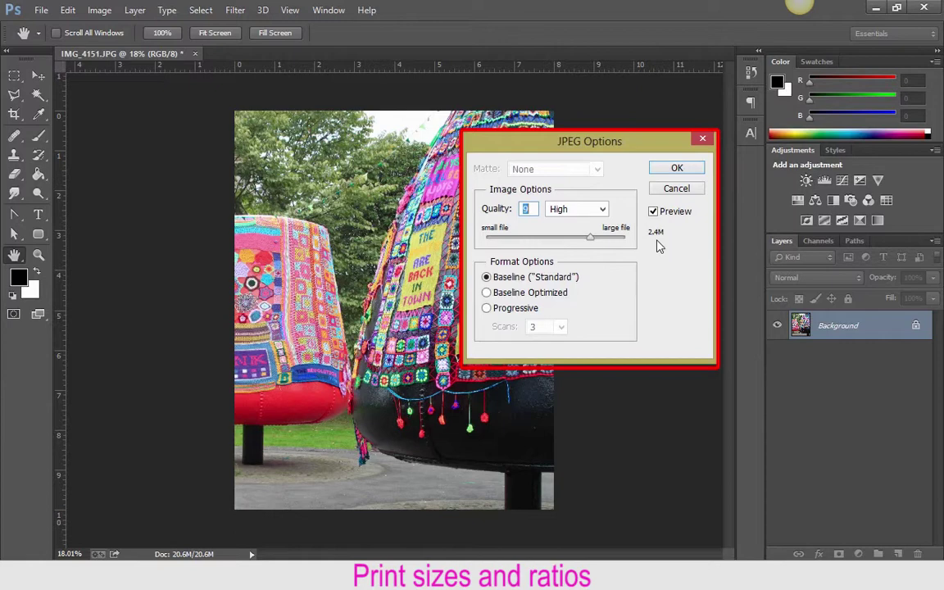
Step: Set the JPEG quality to 12 (Maximum) with the Baseline ("Standard") format and finish saving
left_click_drag(590, 237, 626, 240)
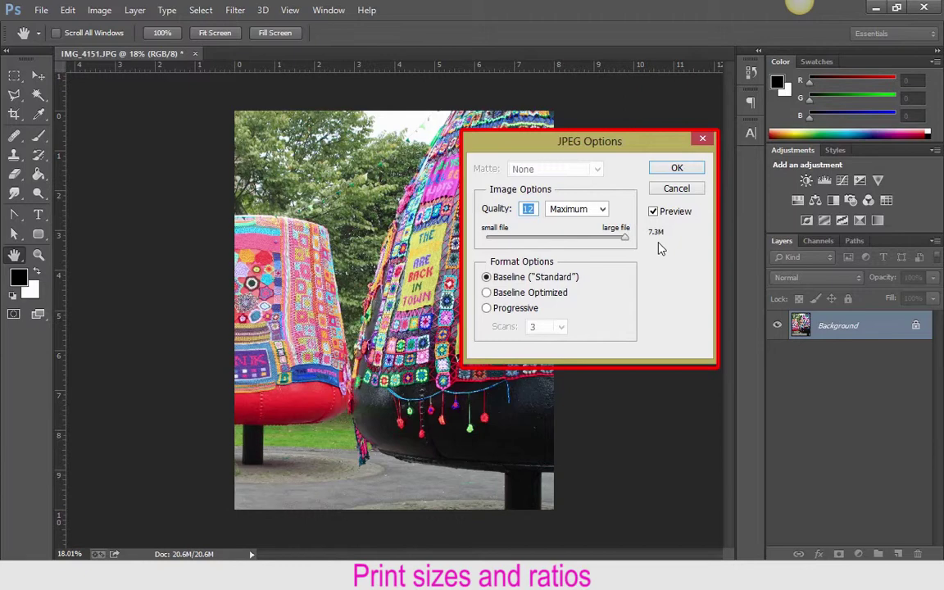
key("Tab")
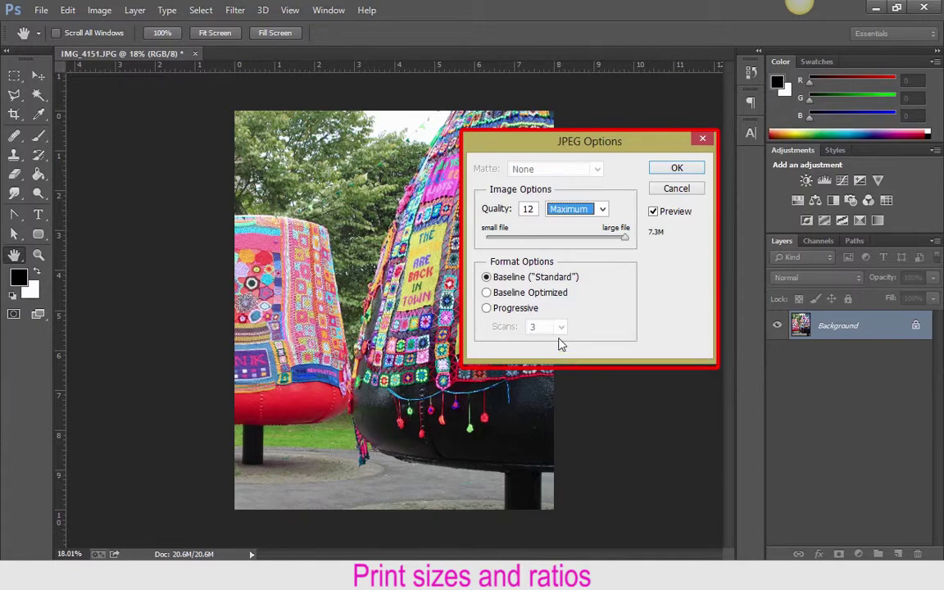
left_click(677, 170)
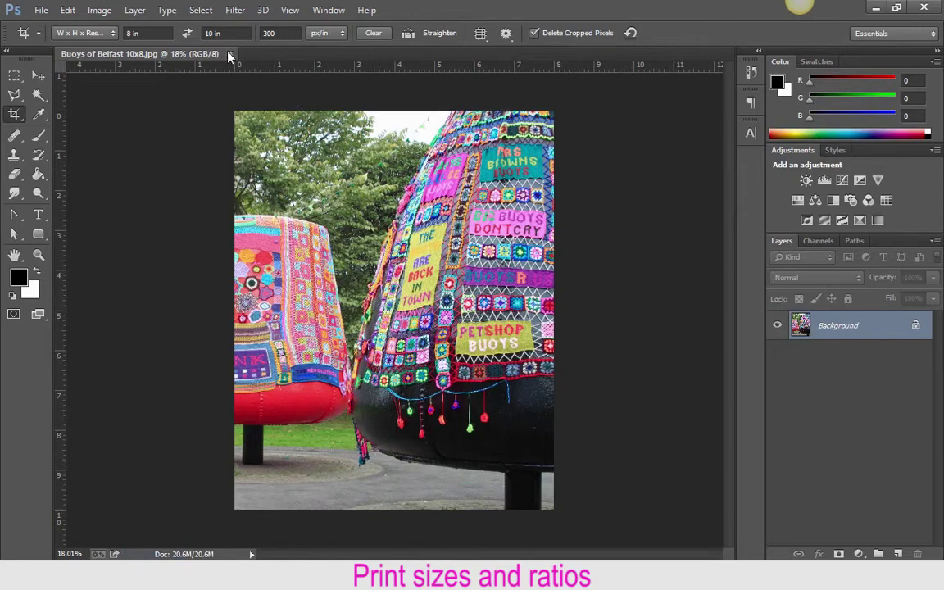
Step: Close the saved buoy photo and open IMG_4240.JPG from the 100CANON folder
left_click(231, 54)
key("ctrl+o")
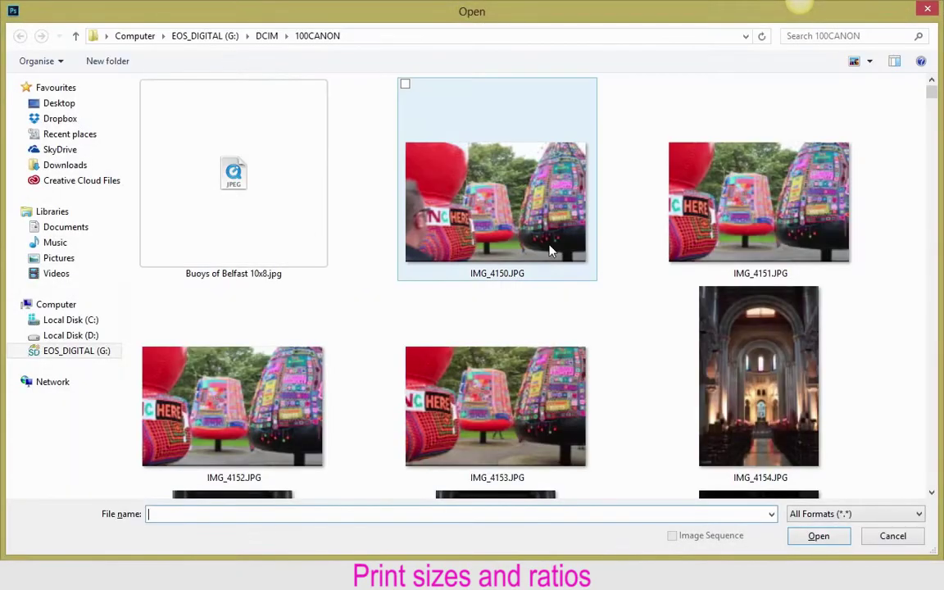
scroll(549, 259, "down", 15)
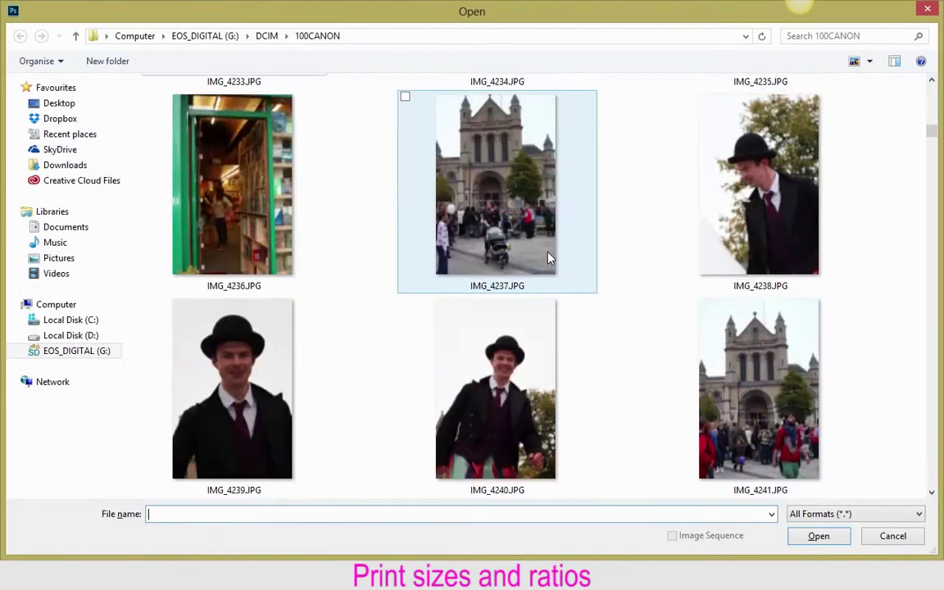
left_click(527, 344)
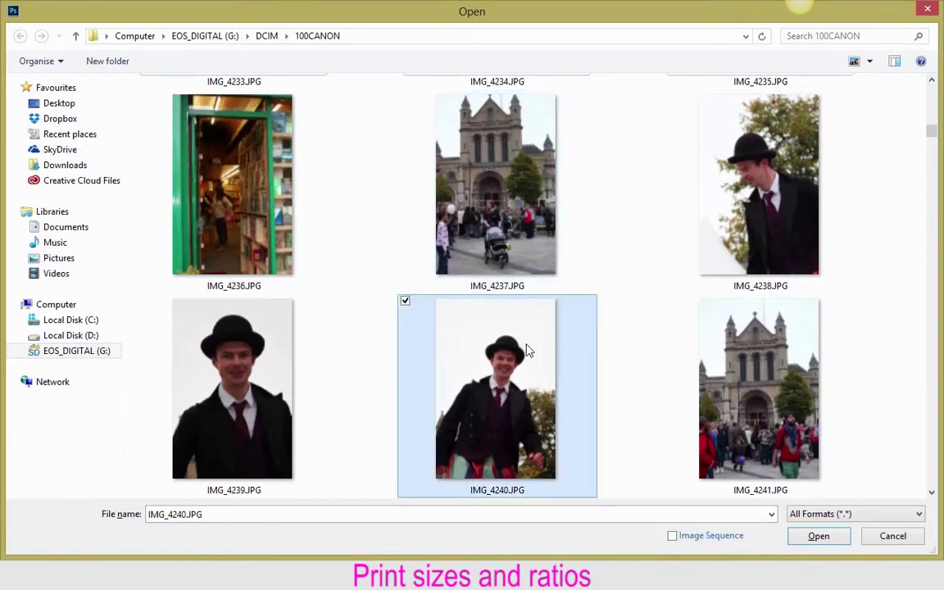
left_click(829, 536)
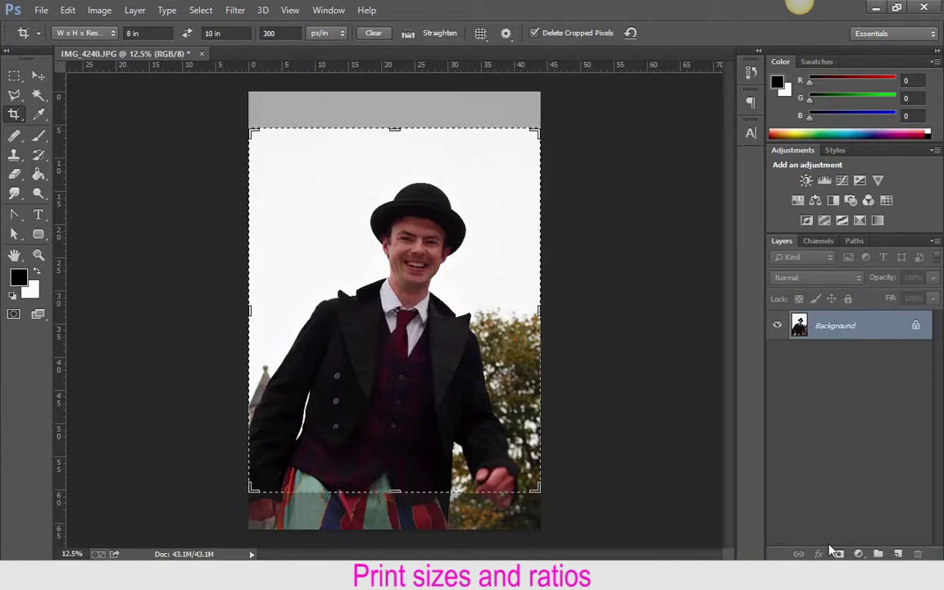
Step: Draw an 8 by 10 in crop frame across the photo's full width, shifting the photo up until its bottom edge meets the frame
key("Escape")
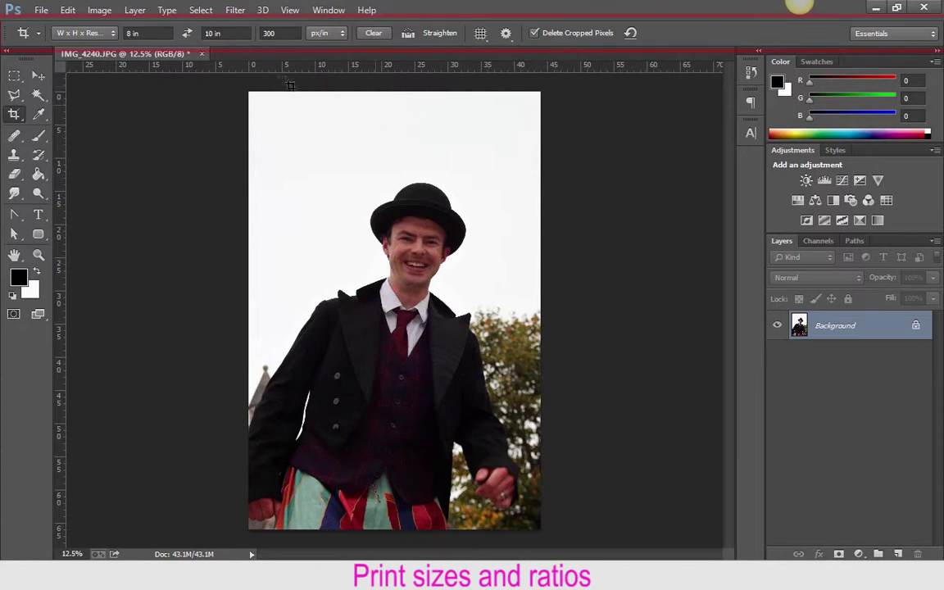
left_click_drag(223, 82, 630, 473)
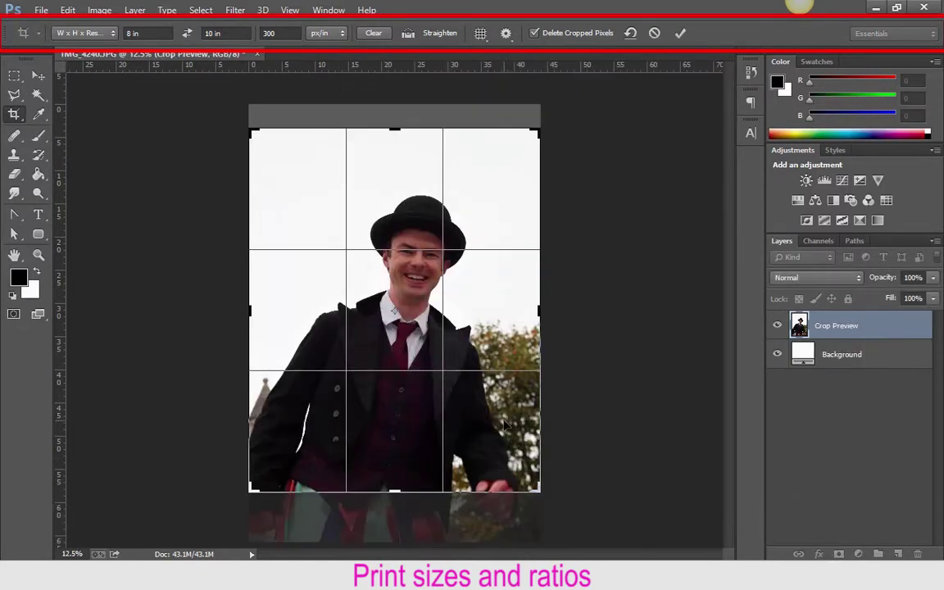
left_click_drag(506, 424, 503, 374)
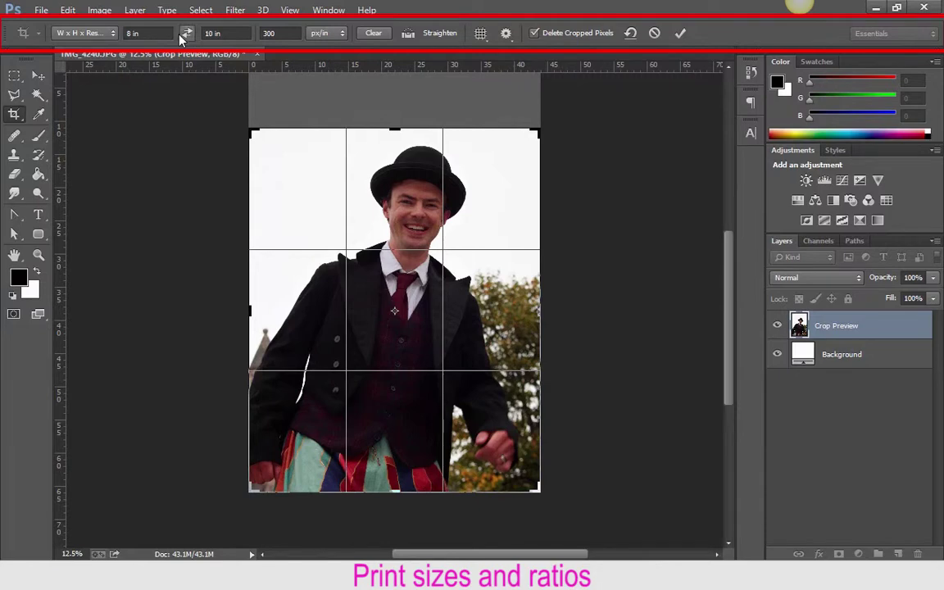
Step: Set the crop width to 10 in for a square 10 by 10 in frame and shift the photo slightly upward within it
double_click(127, 33)
type("10")
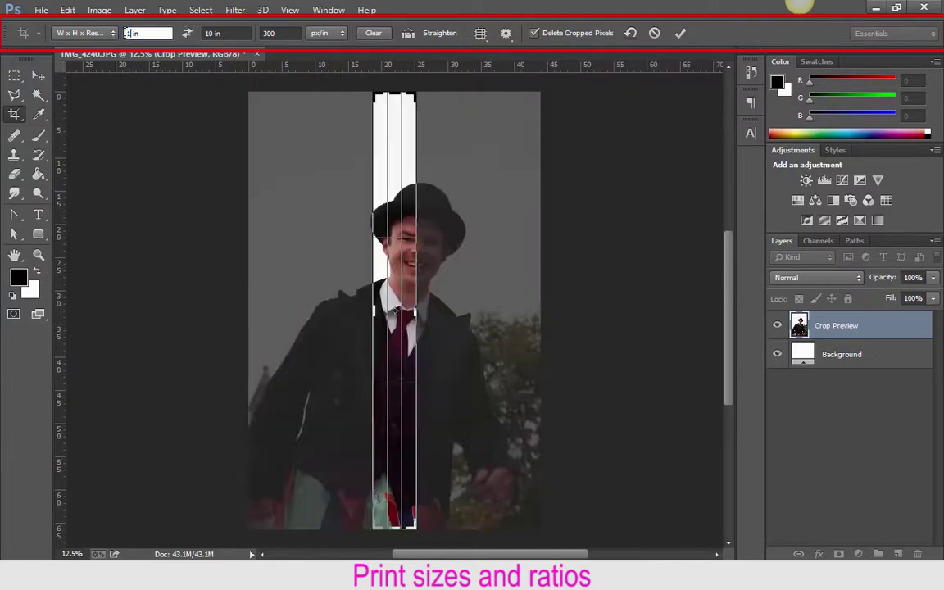
left_click_drag(447, 307, 447, 297)
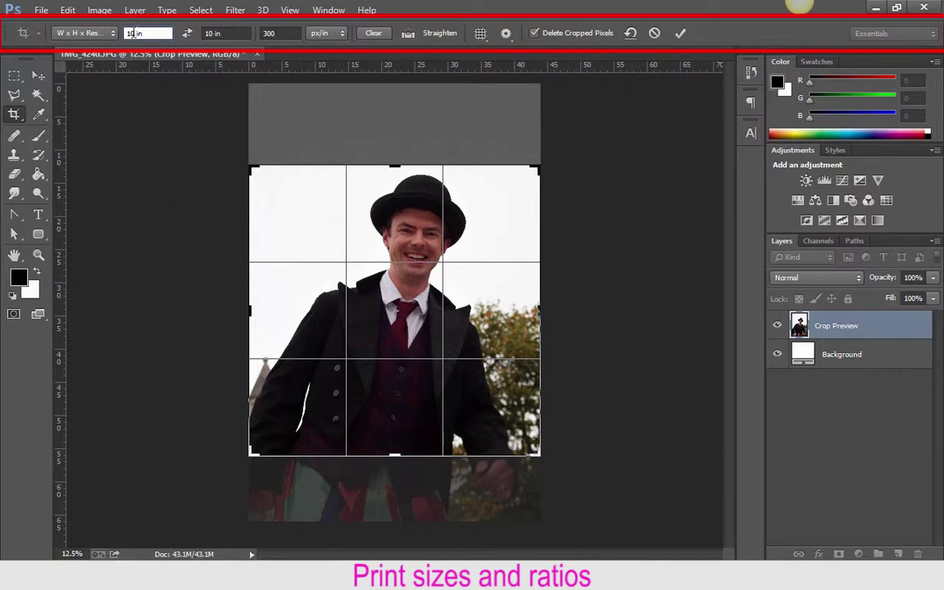
Step: Set the crop size to 8 by 6 in and swap the values to make a portrait frame of 6 by 8 in
type("8")
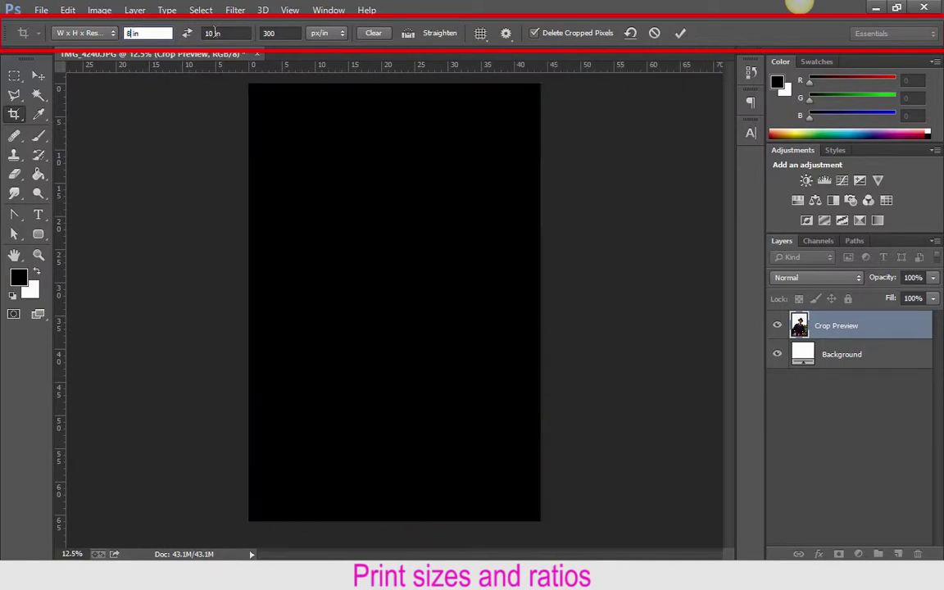
key("Tab")
type("6")
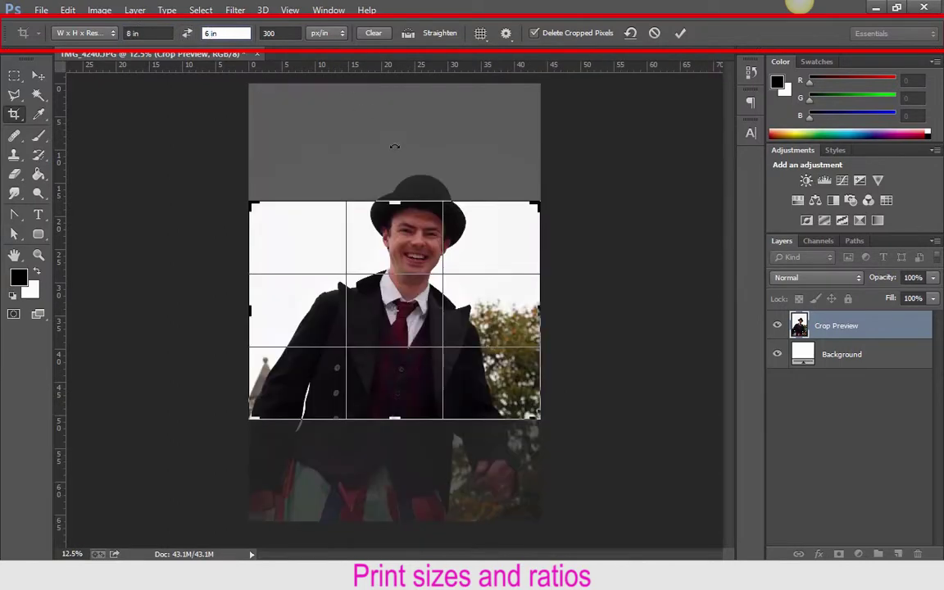
left_click(188, 34)
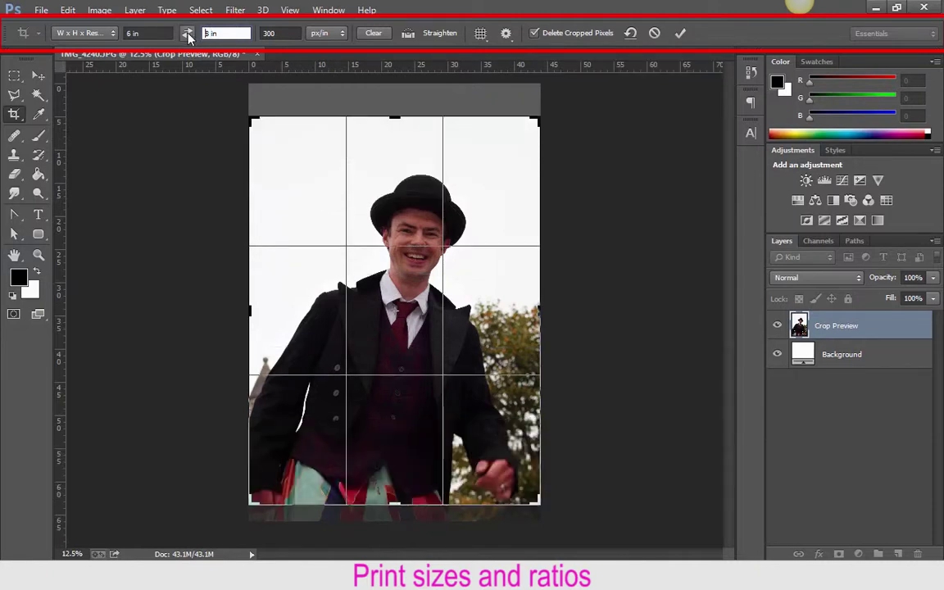
Step: Align the photo's bottom edge with the 6 by 8 in frame, and tighten the frame around the man from hat to hips
mouse_move(481, 145)
left_mouse_down()
mouse_move(482, 157)
mouse_move(483, 130)
left_mouse_up()
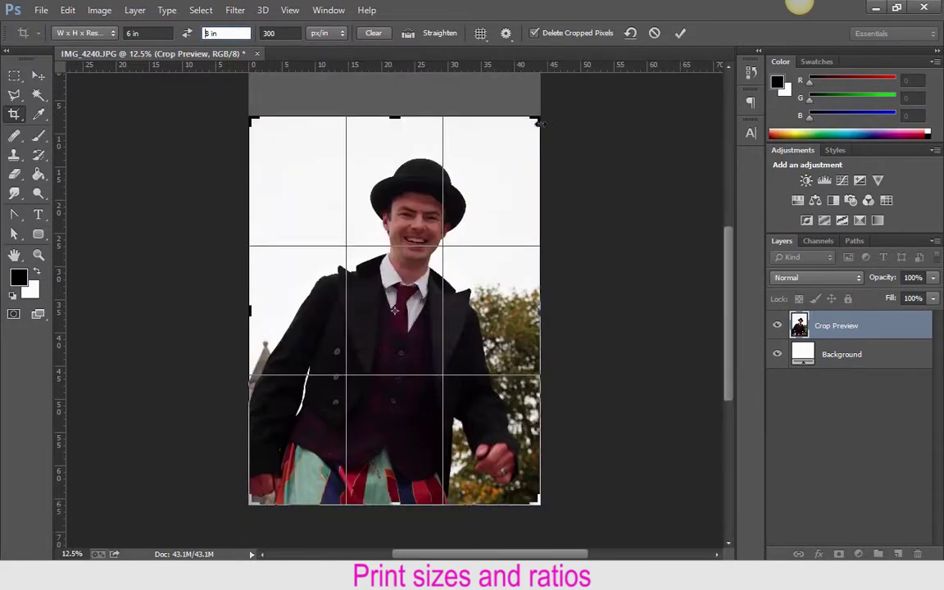
left_click_drag(539, 123, 523, 120)
left_click_drag(257, 131, 289, 137)
left_click_drag(356, 262, 352, 295)
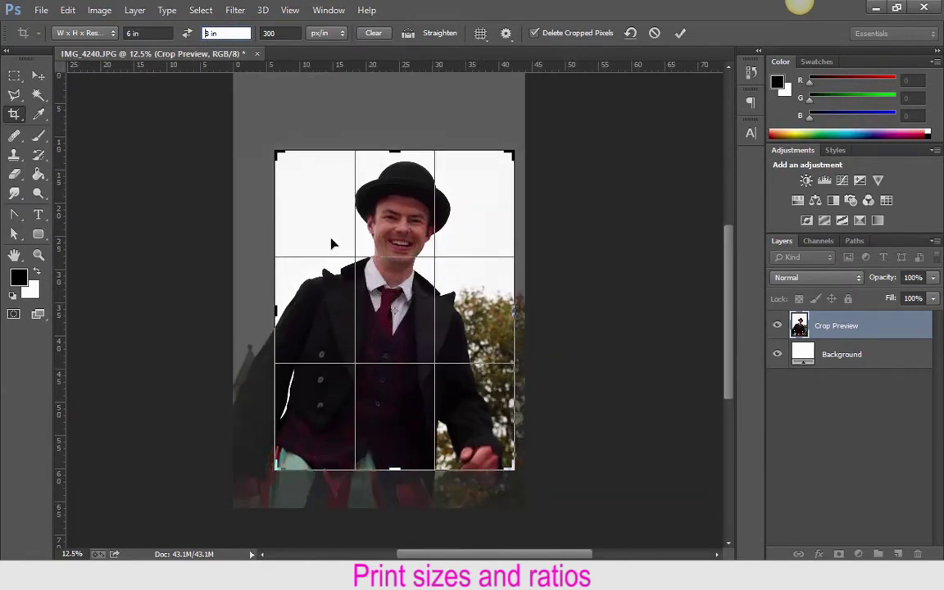
left_click(298, 171)
mouse_move(298, 171)
left_mouse_down()
mouse_move(324, 189)
mouse_move(316, 173)
mouse_move(276, 152)
mouse_move(299, 181)
mouse_move(285, 157)
left_mouse_up()
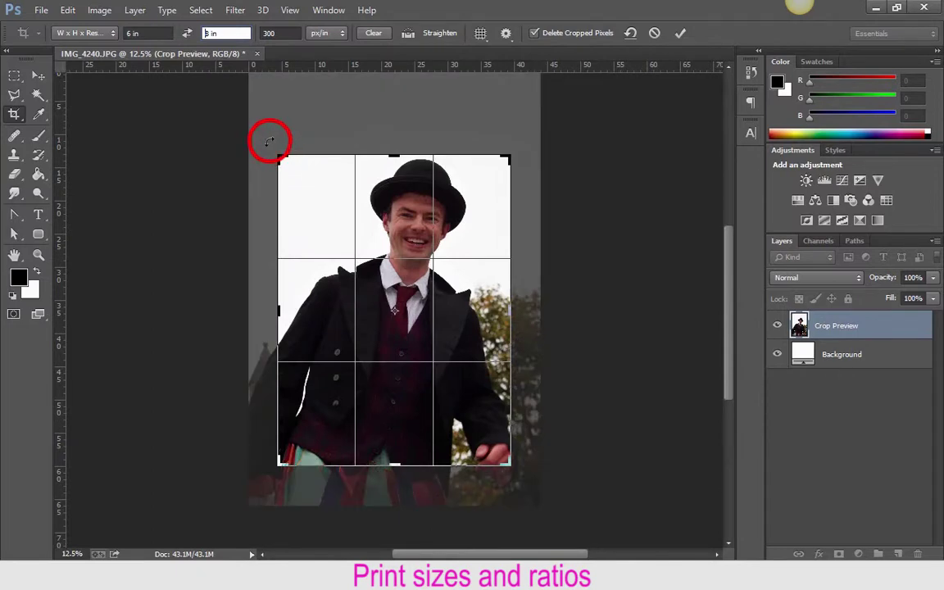
Step: Tilt the photo counterclockwise inside the crop frame and reposition it so the man's head and chest fill the frame
left_click_drag(269, 141, 239, 152)
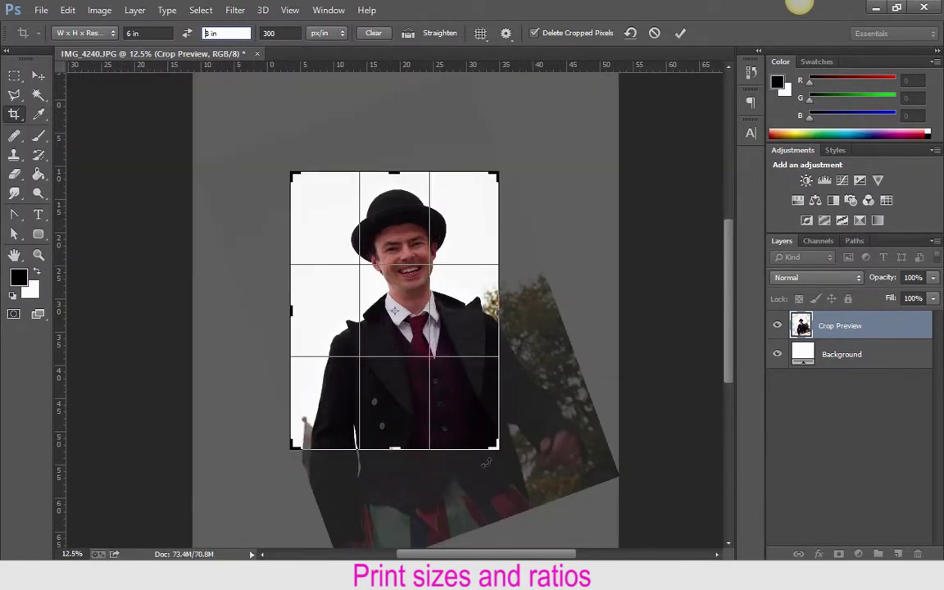
left_click_drag(486, 463, 511, 465)
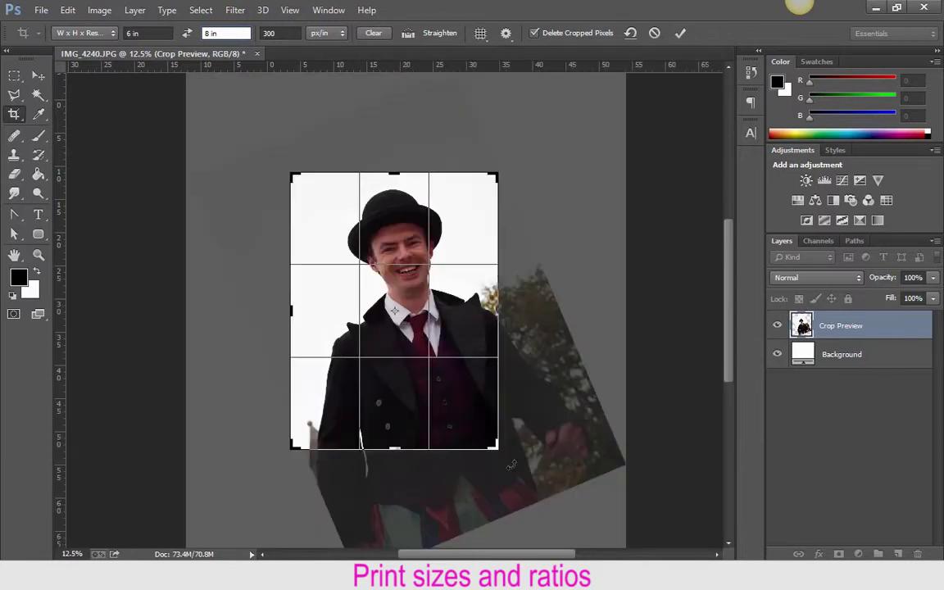
left_click_drag(441, 391, 444, 401)
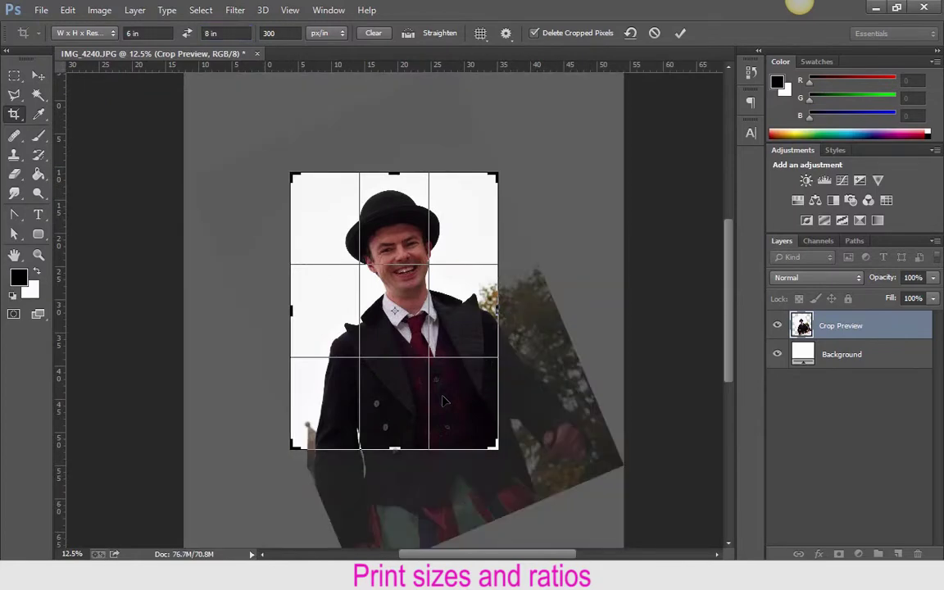
Step: Apply the tilted 6 by 8 in crop and undo it to restore the full photo
key("Return")
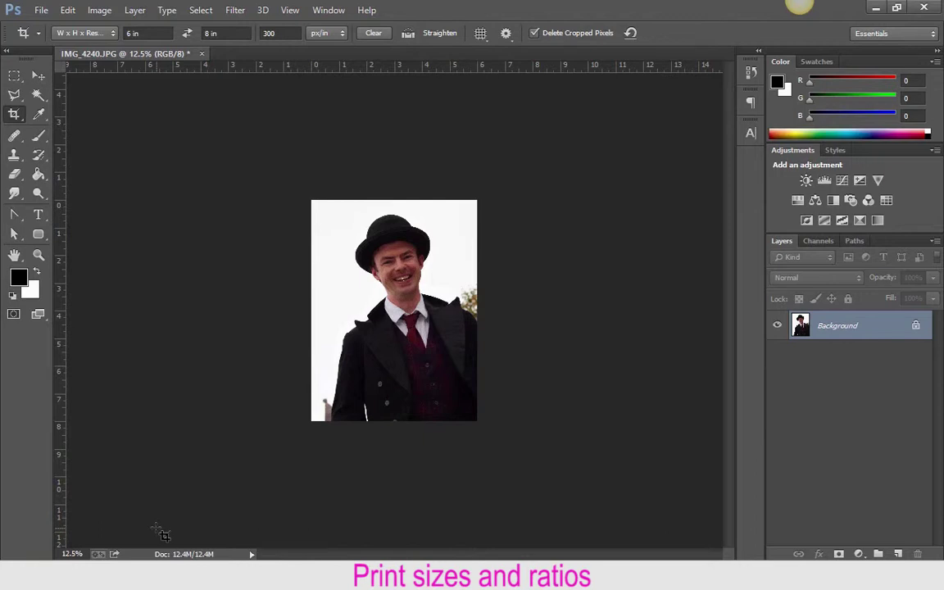
key("ctrl")
key("ctrl+z")
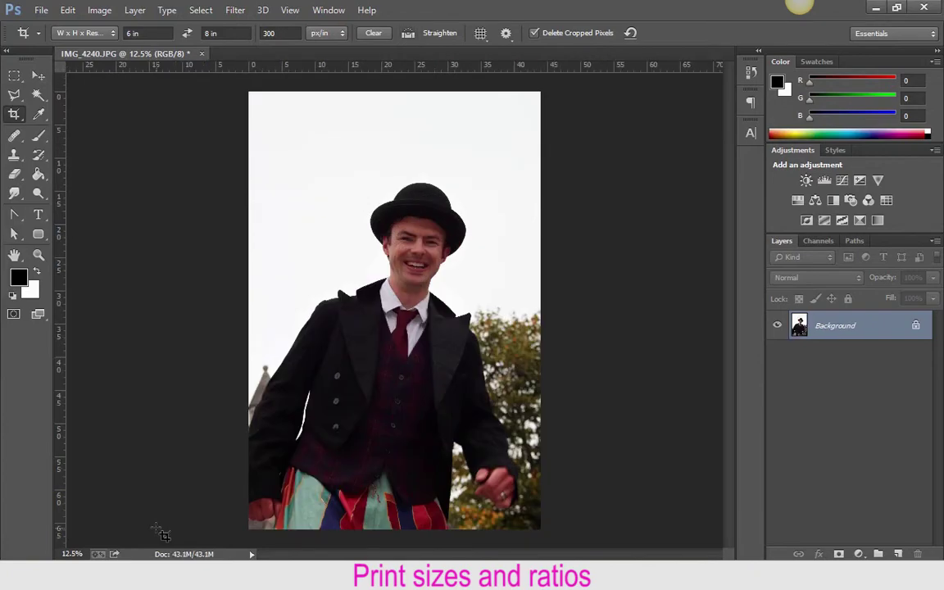